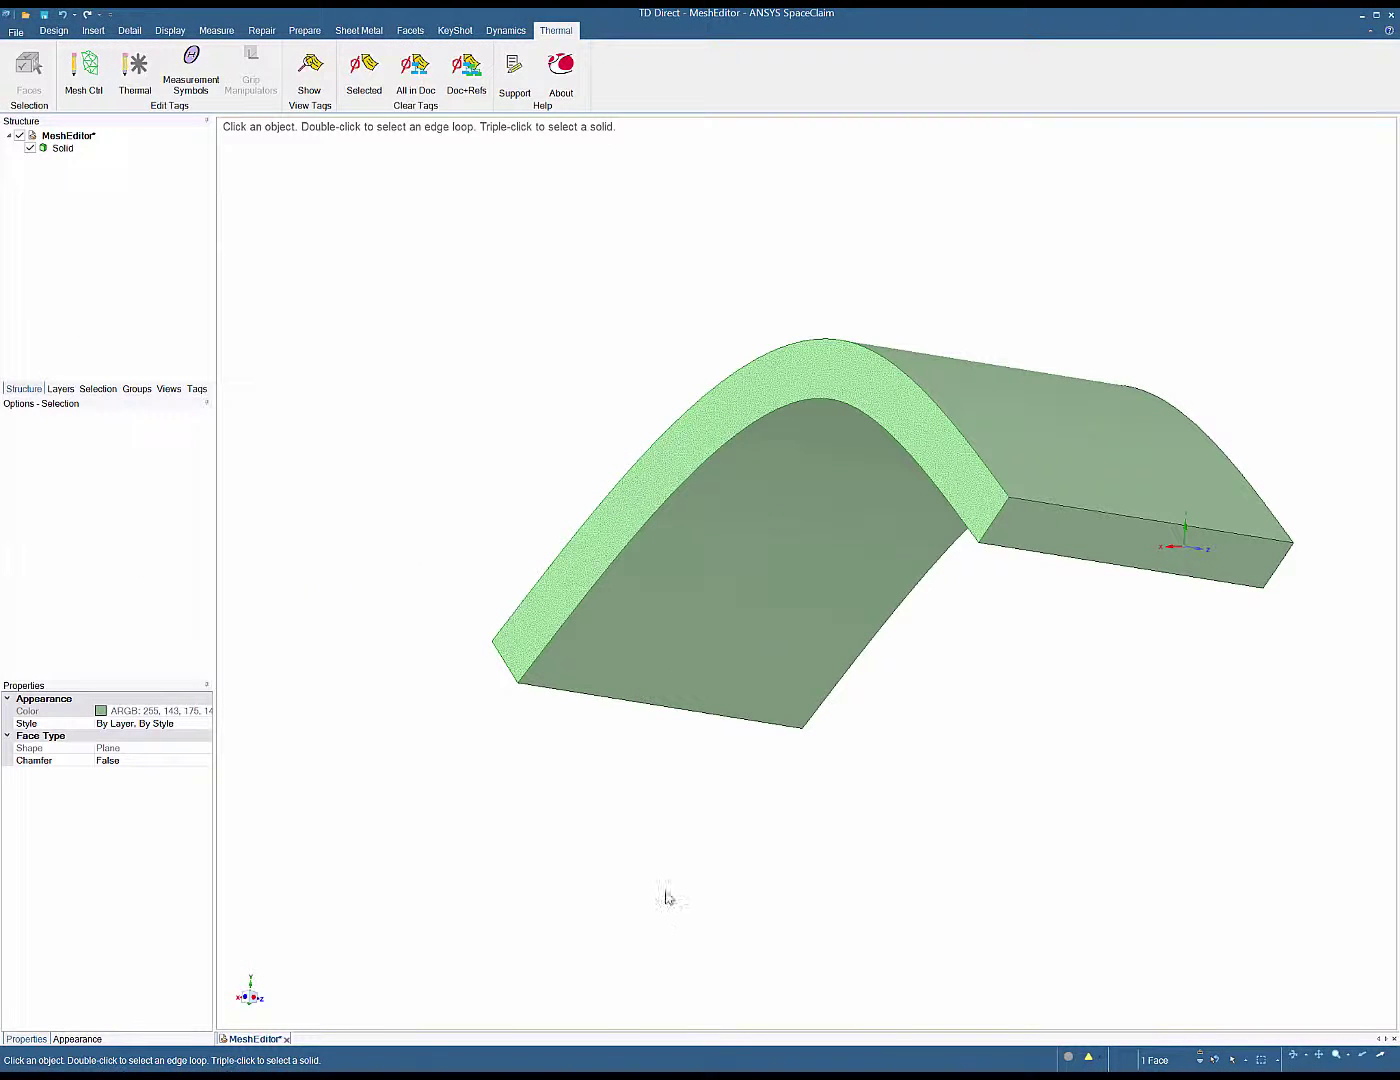
Step: Tag the chosen arch edge with the new domain For_Boundary
middle_click_drag(662, 896, 1110, 568)
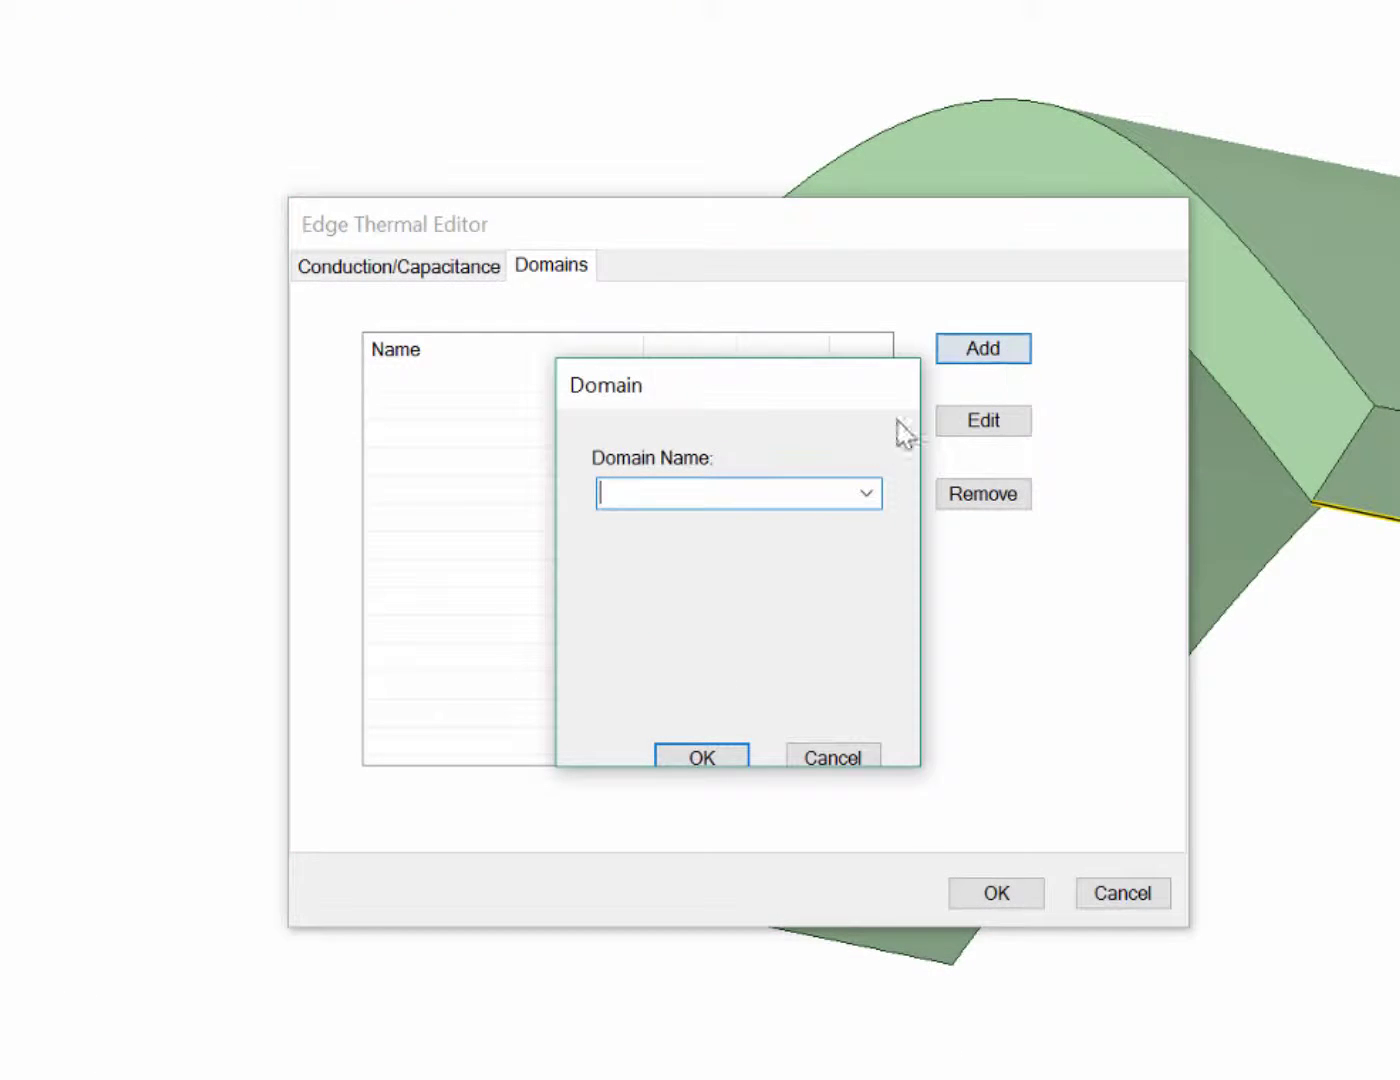
type("For_Boundary")
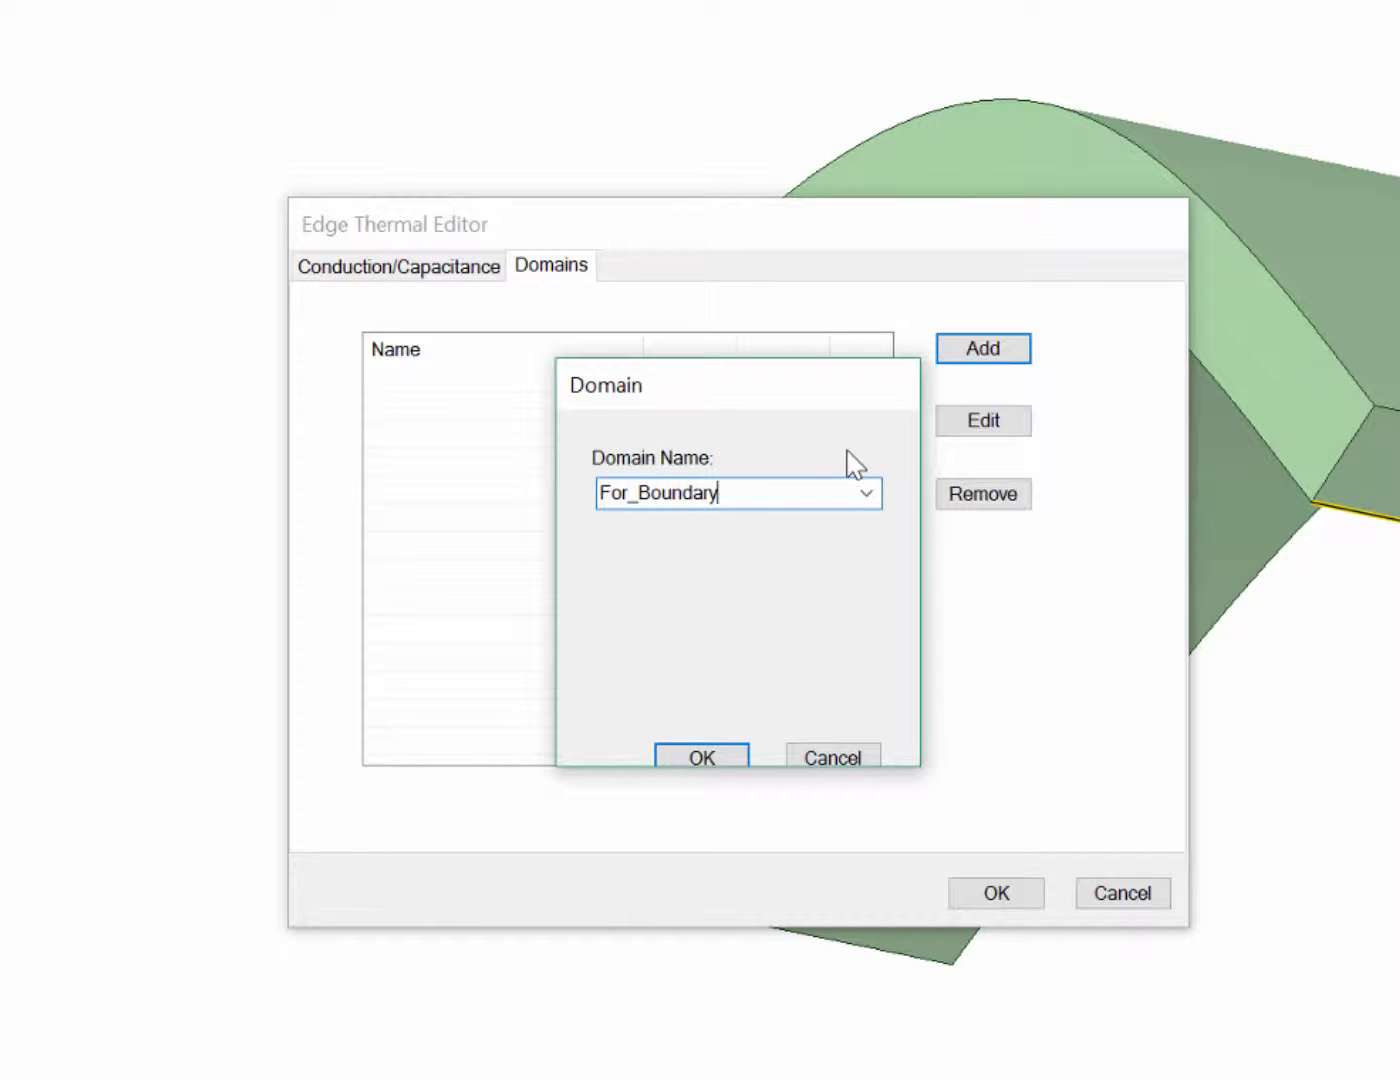
left_click(697, 756)
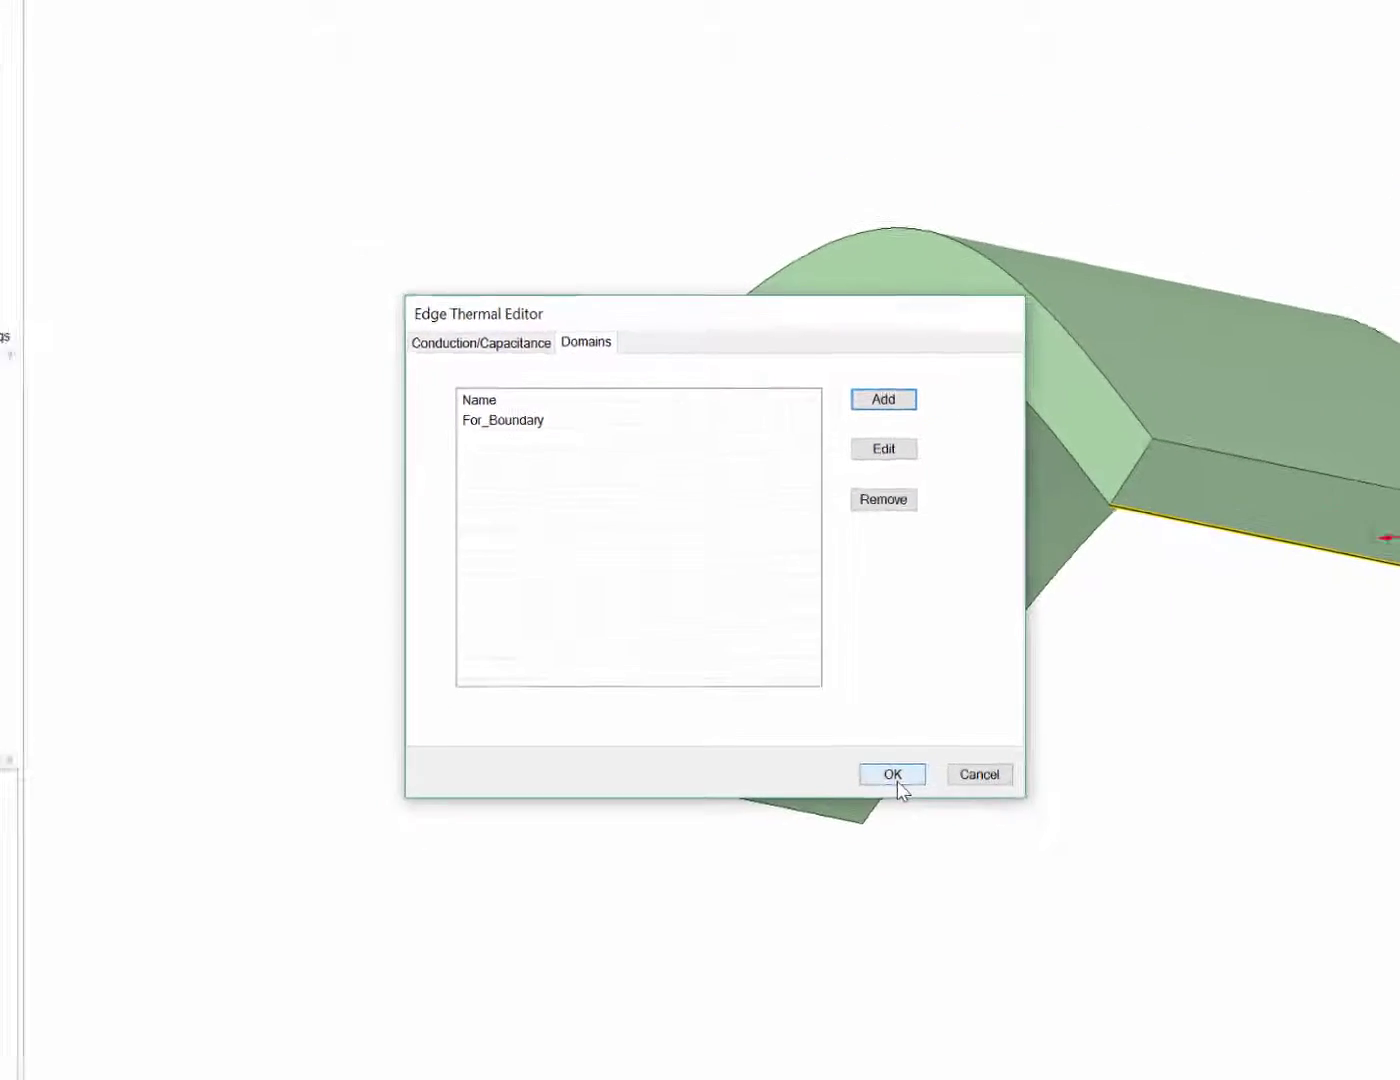
left_click(975, 868)
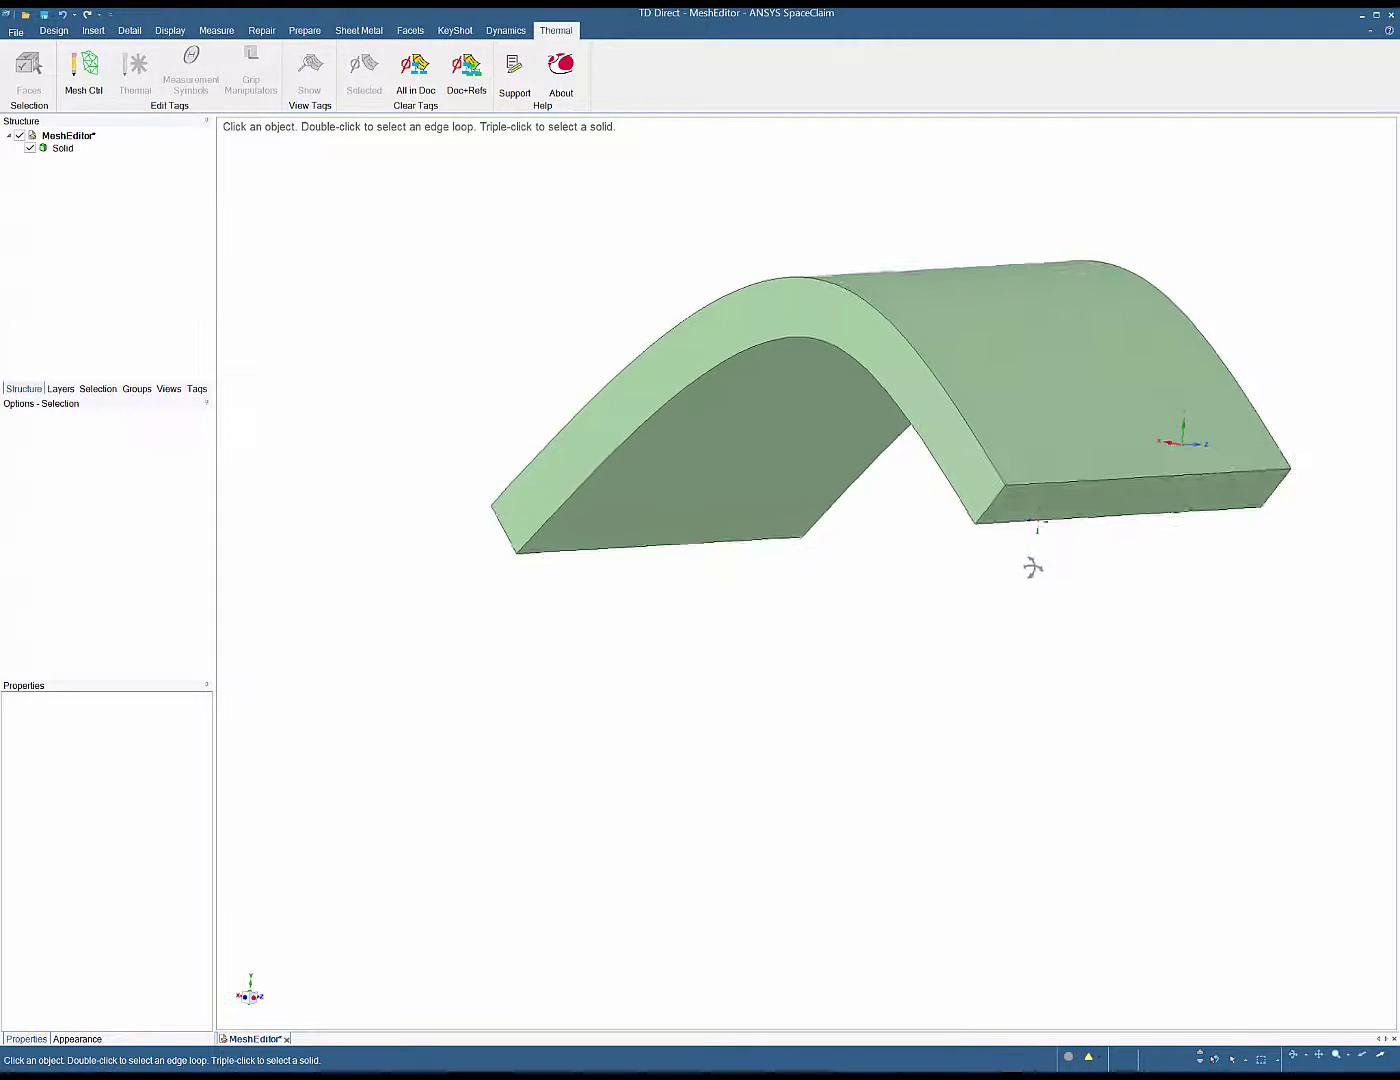
Step: Tag the arch's top surface with the new domain For_Recession
left_click(1037, 440)
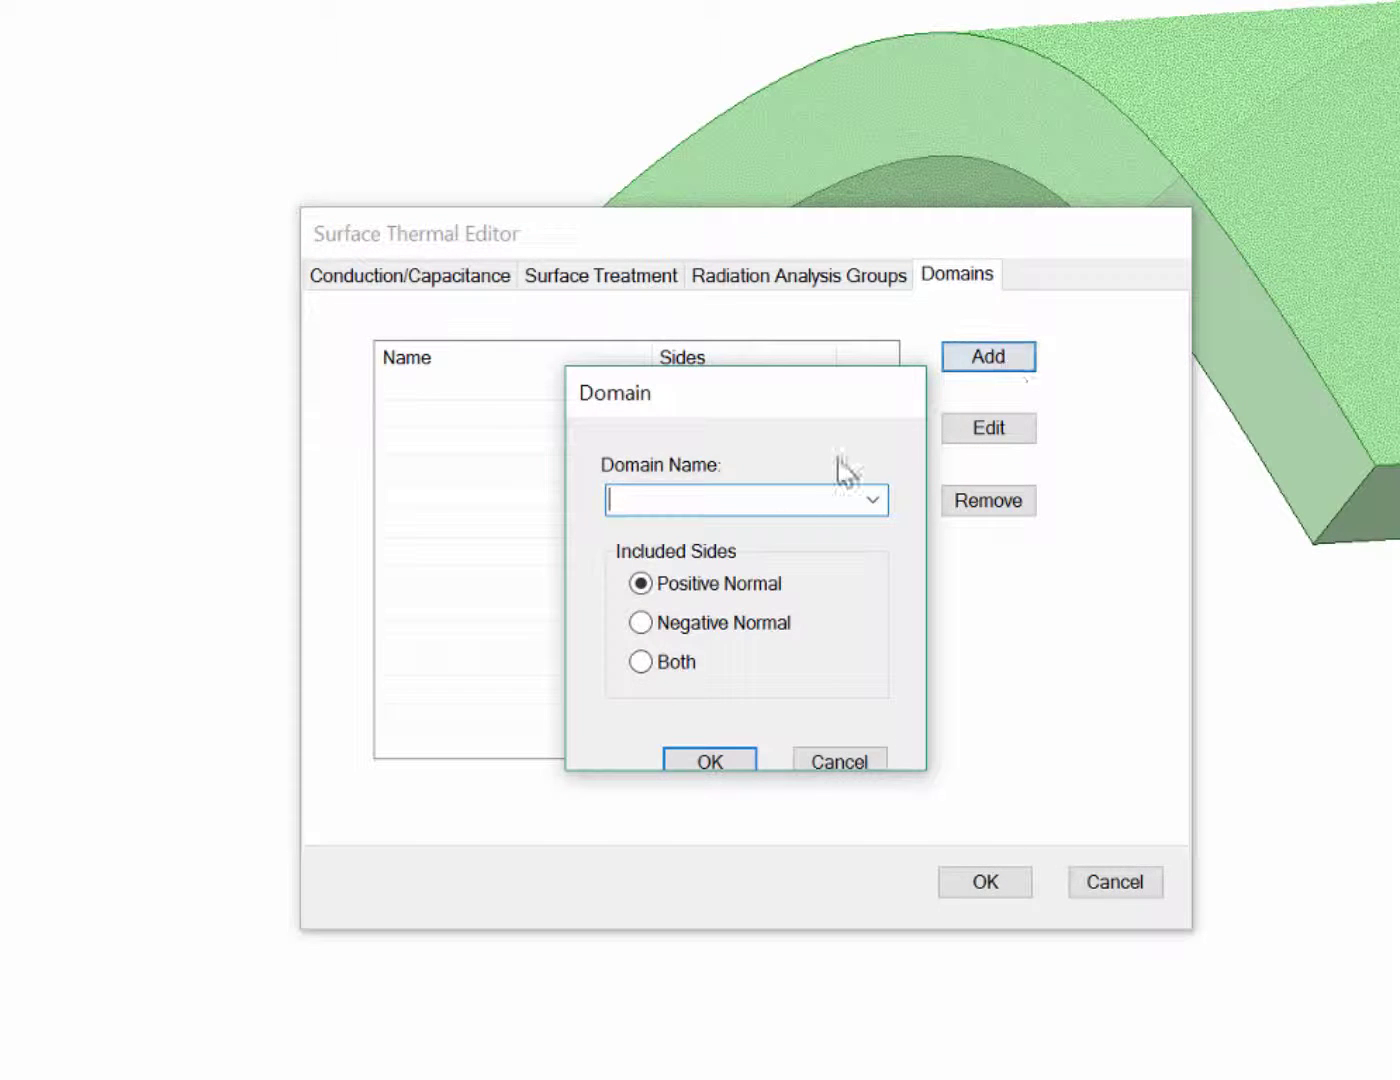
type("For_Recession")
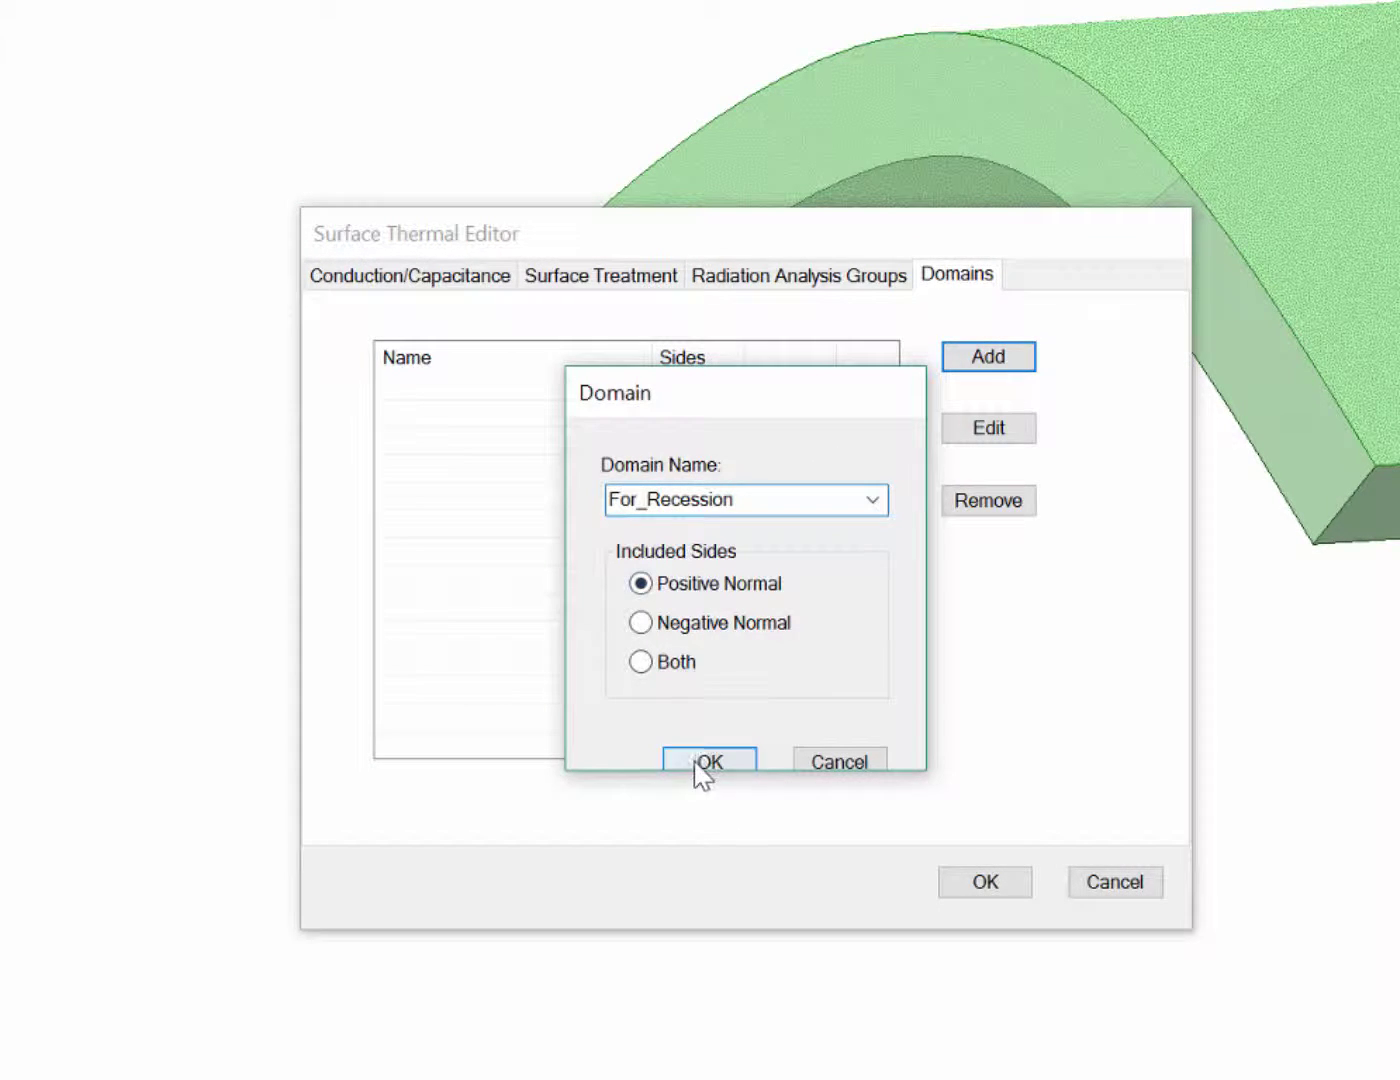
left_click(700, 765)
left_click(986, 880)
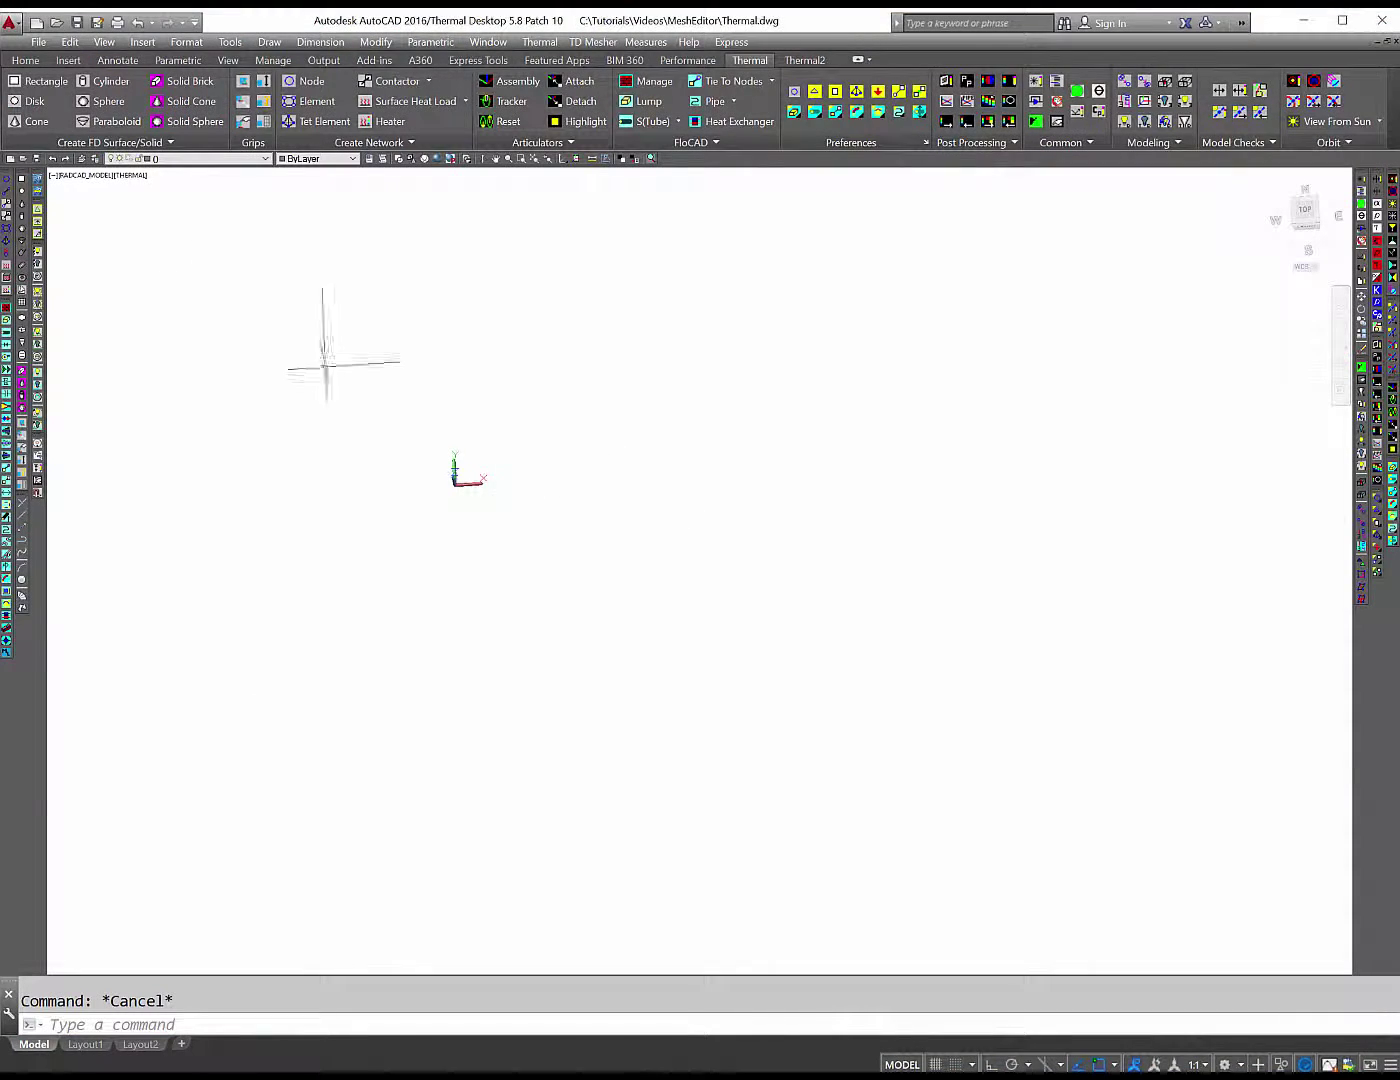
Step: Import MeshEditor.scdoc via _tdImportSC as a finite element mesh only, without CAD geometry, and synchronize
left_click(38, 180)
left_click(624, 428)
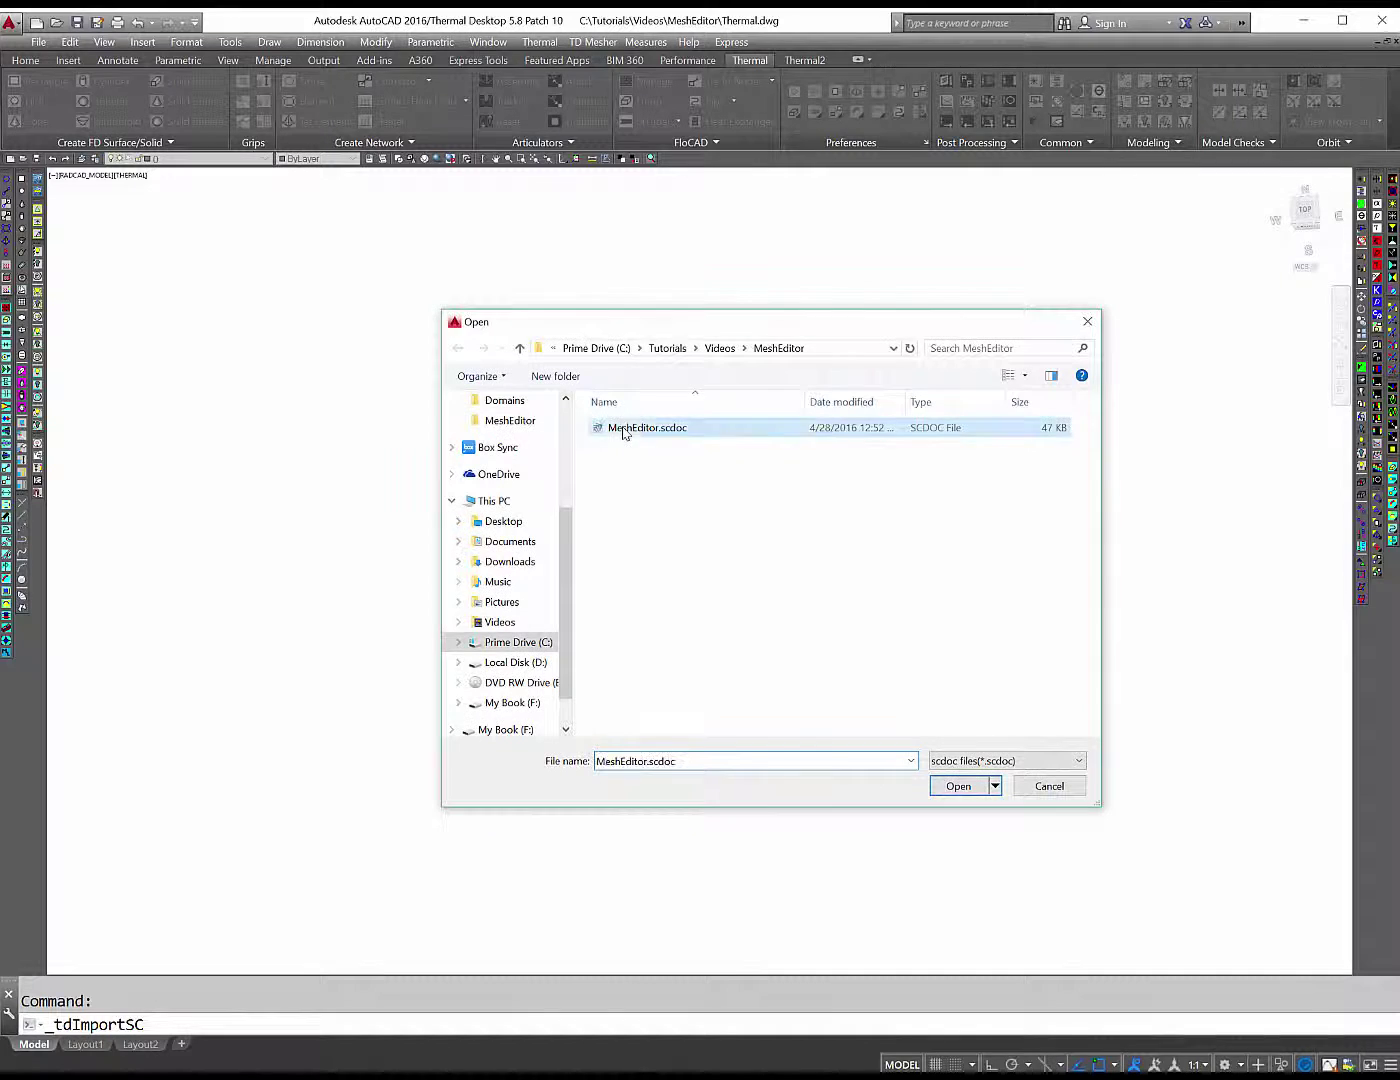
left_click(958, 786)
left_click(497, 463)
left_click(495, 574)
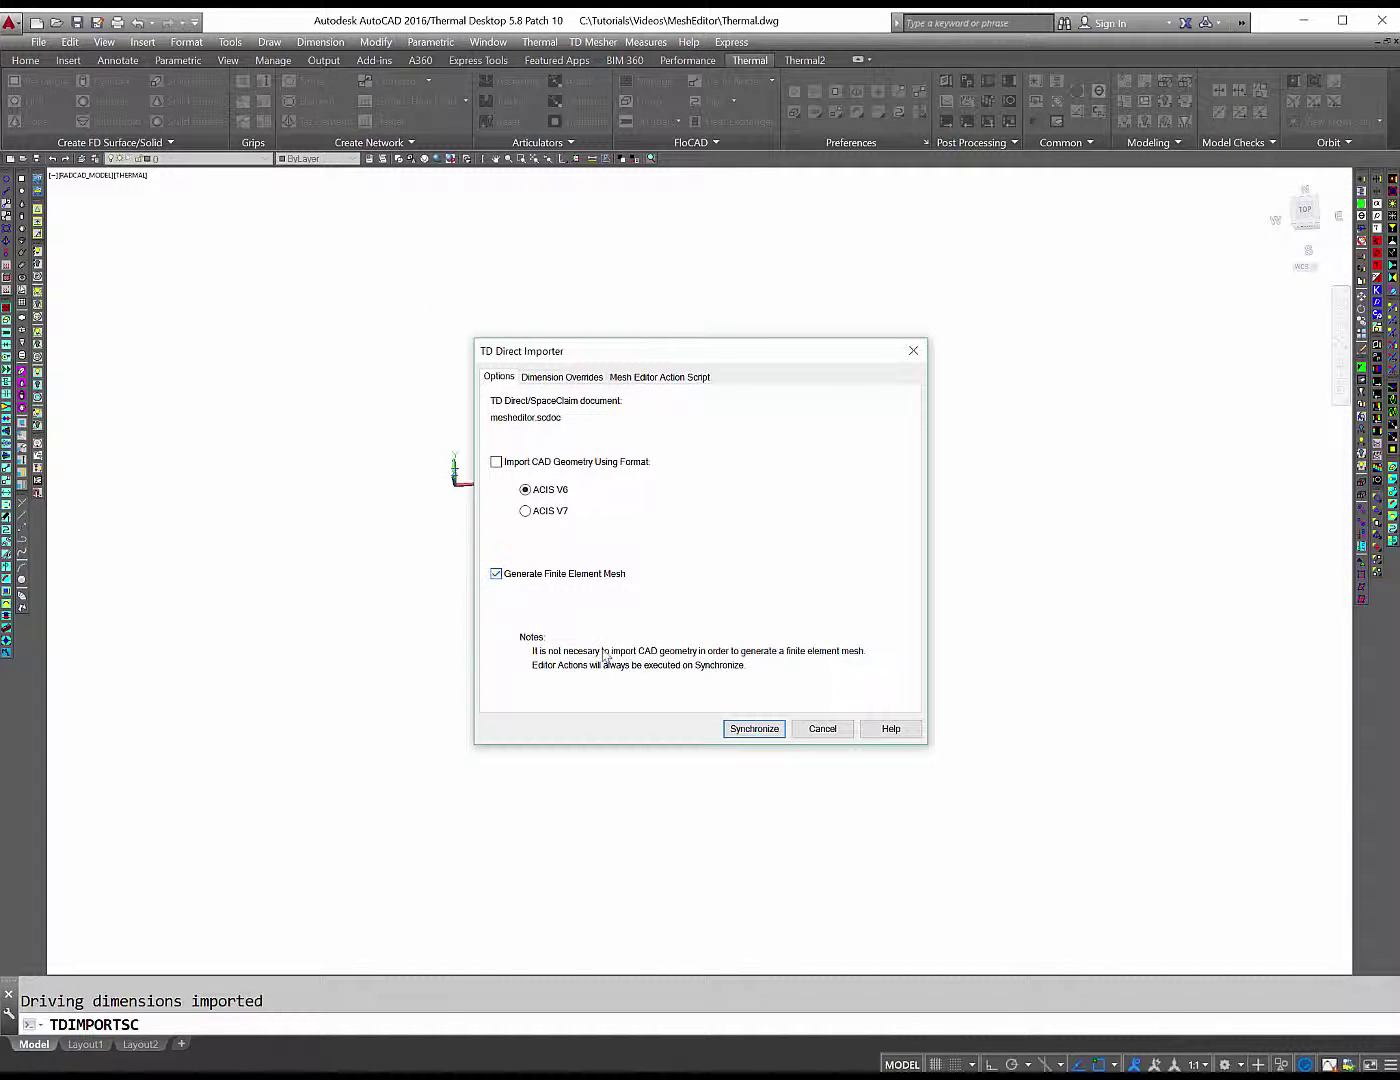
left_click(730, 729)
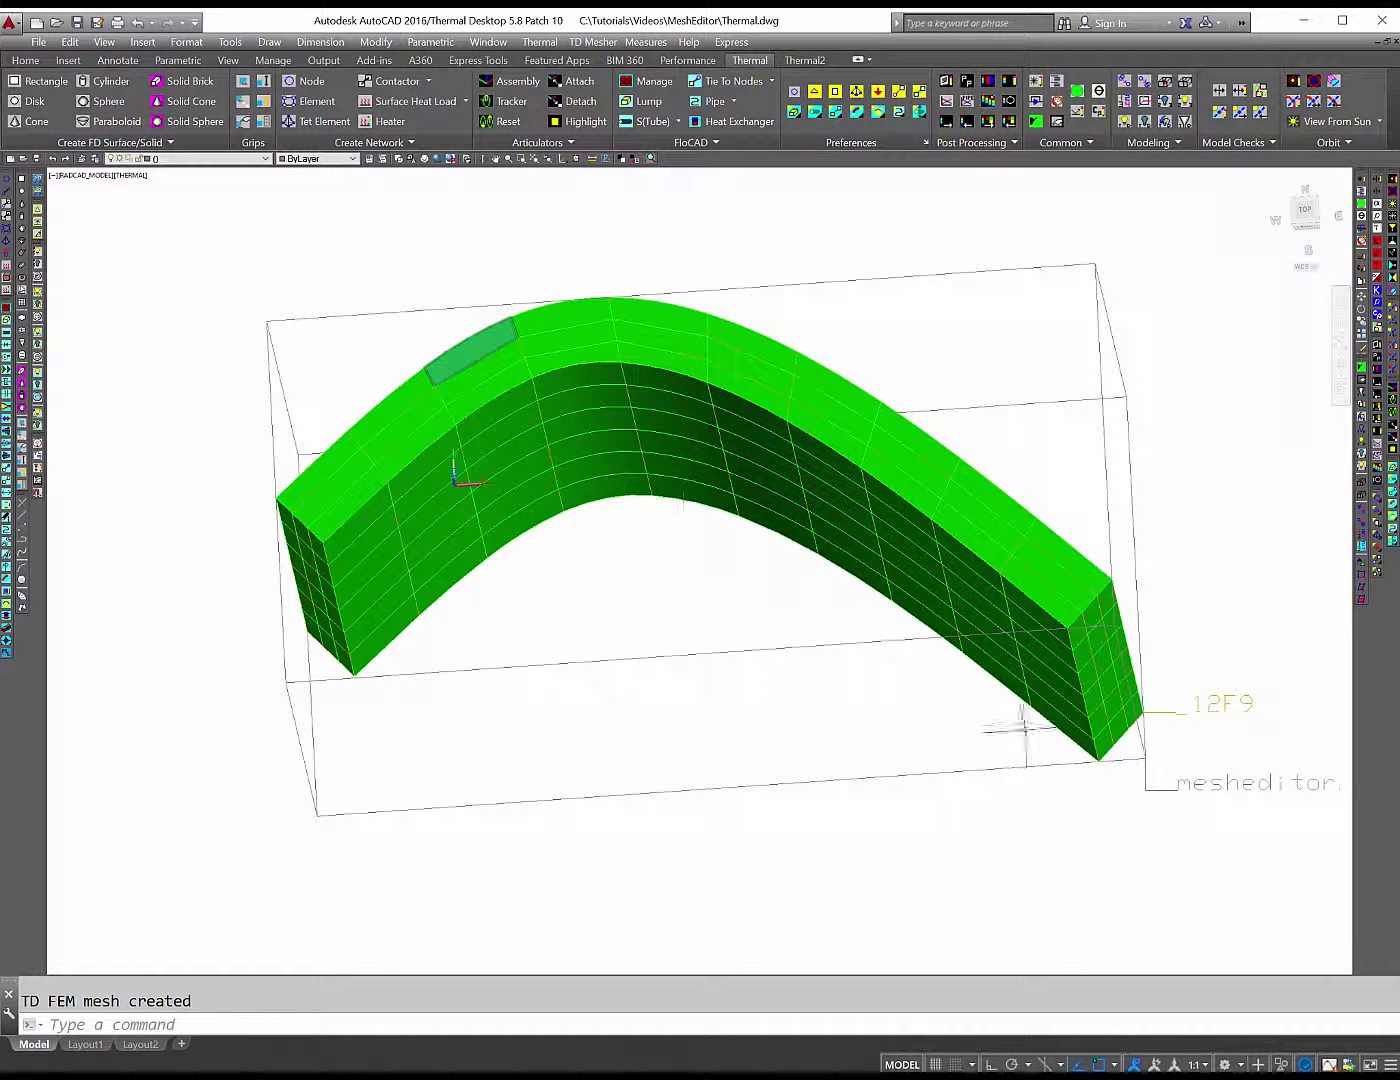
left_click(1185, 786)
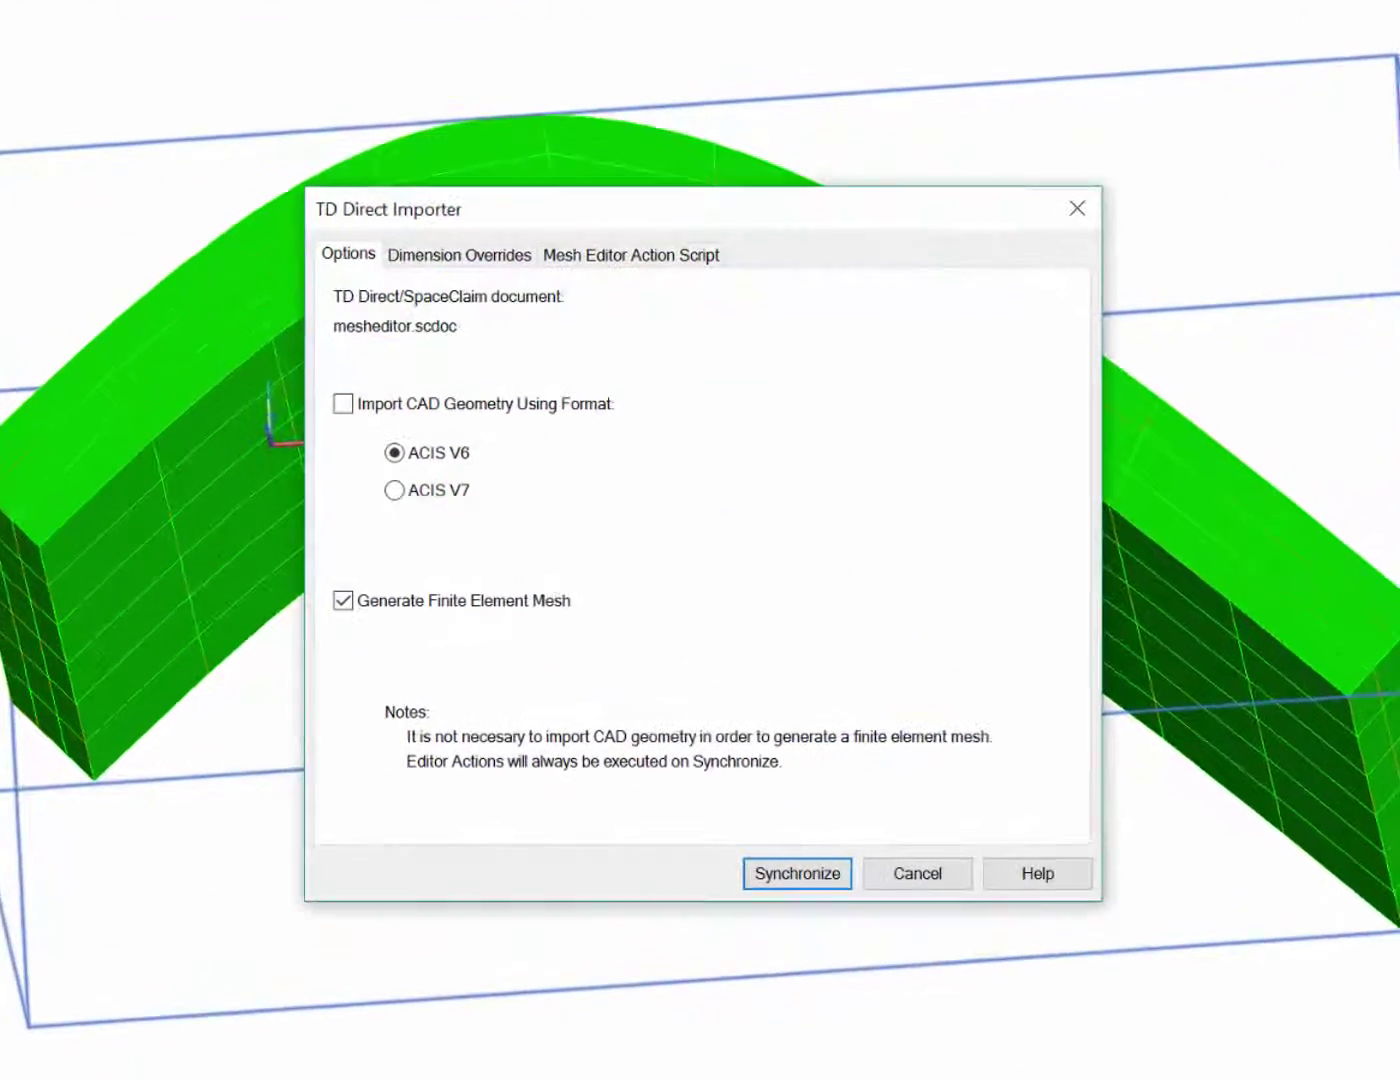
Step: In the Mesh Editor Action Script tab, set Domain For_Boundary and Editor Type Nodes No ID
left_click(628, 253)
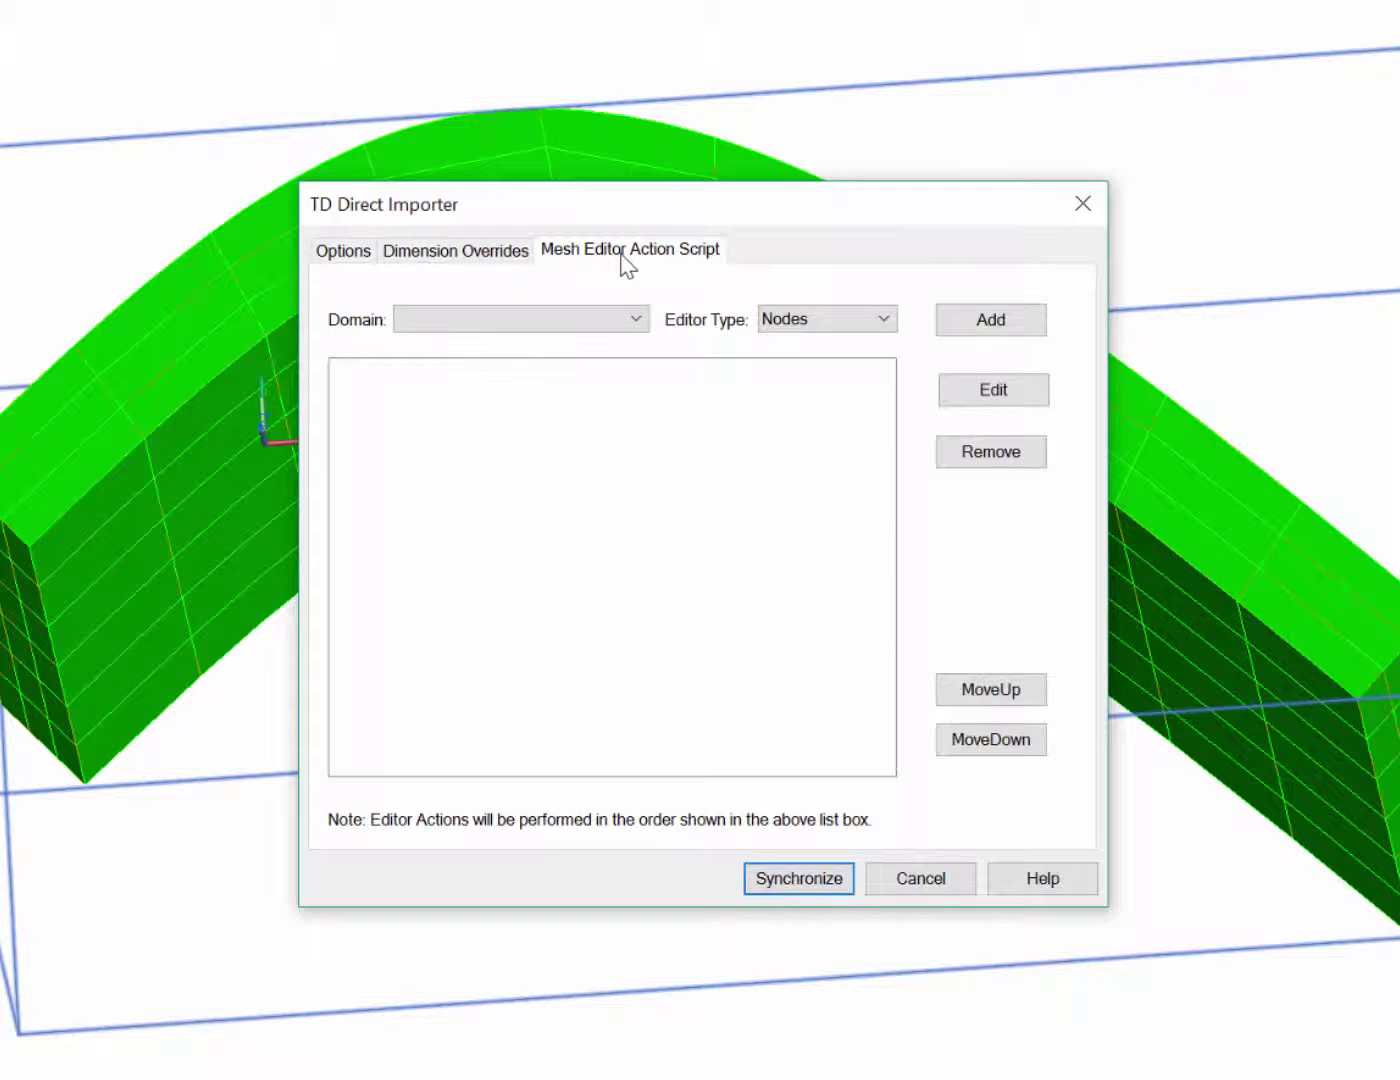
left_click(623, 321)
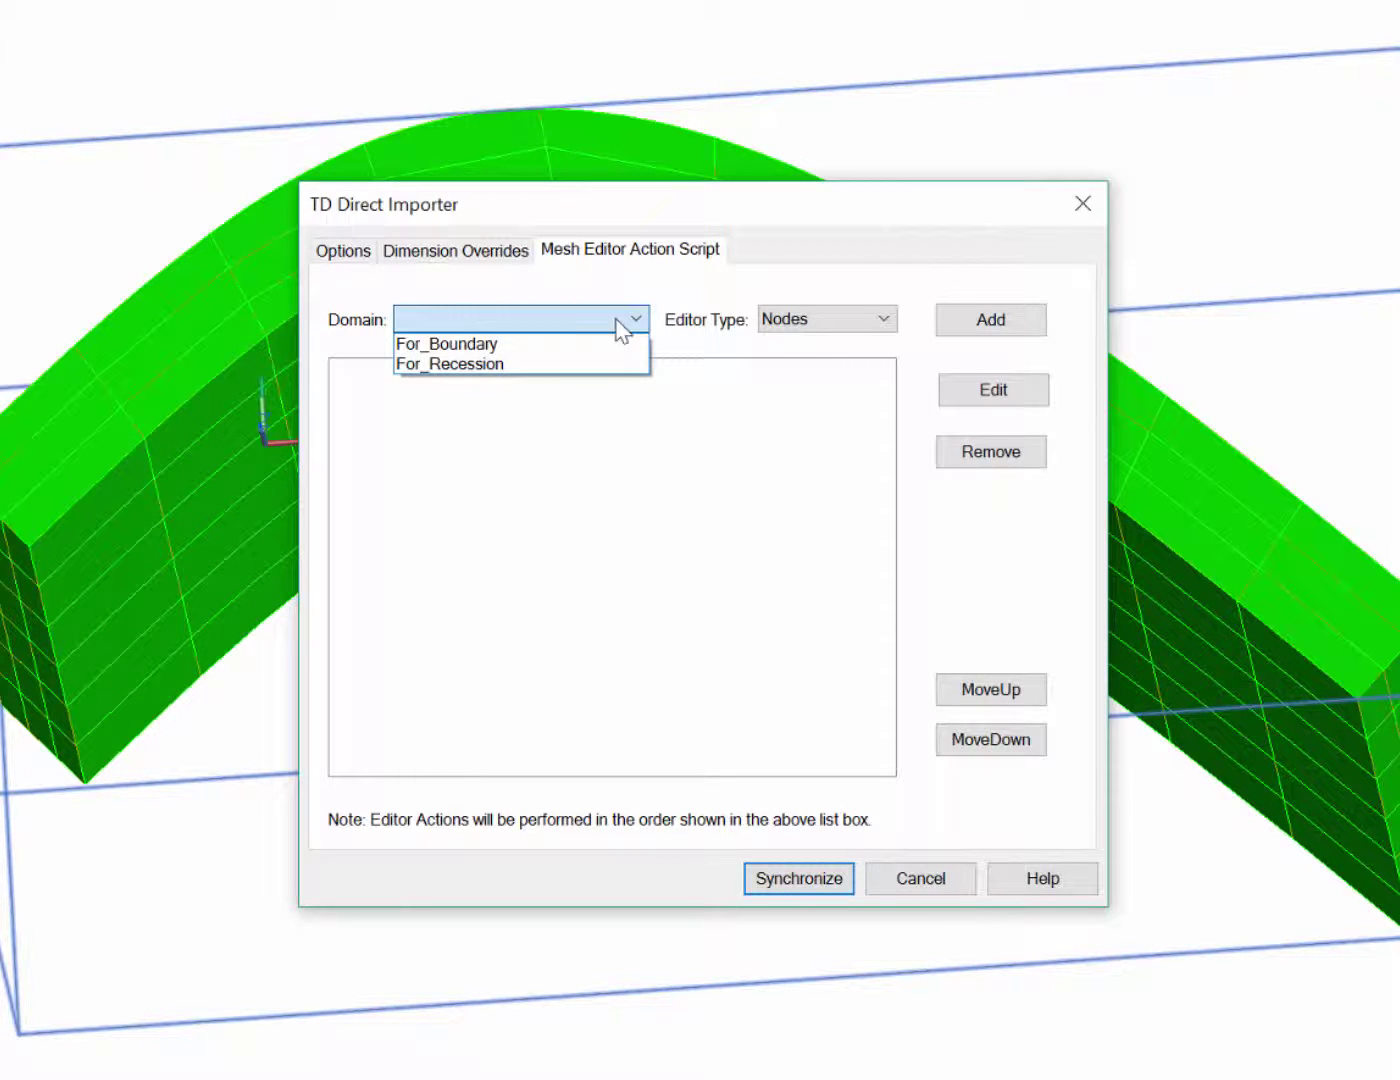
left_click(501, 345)
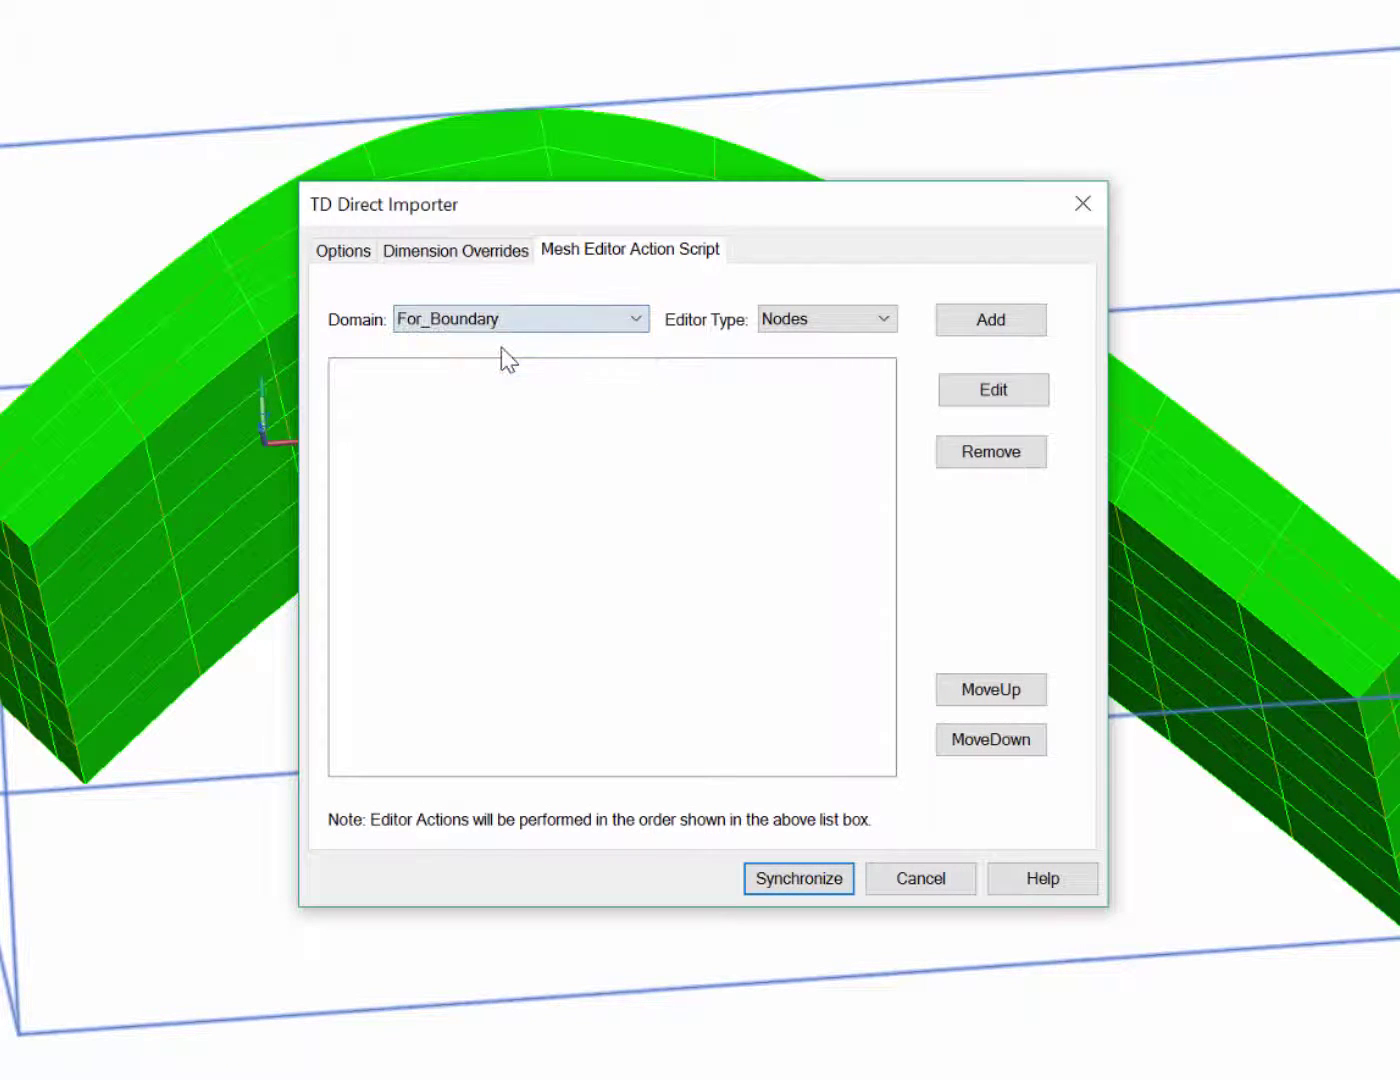
left_click(871, 326)
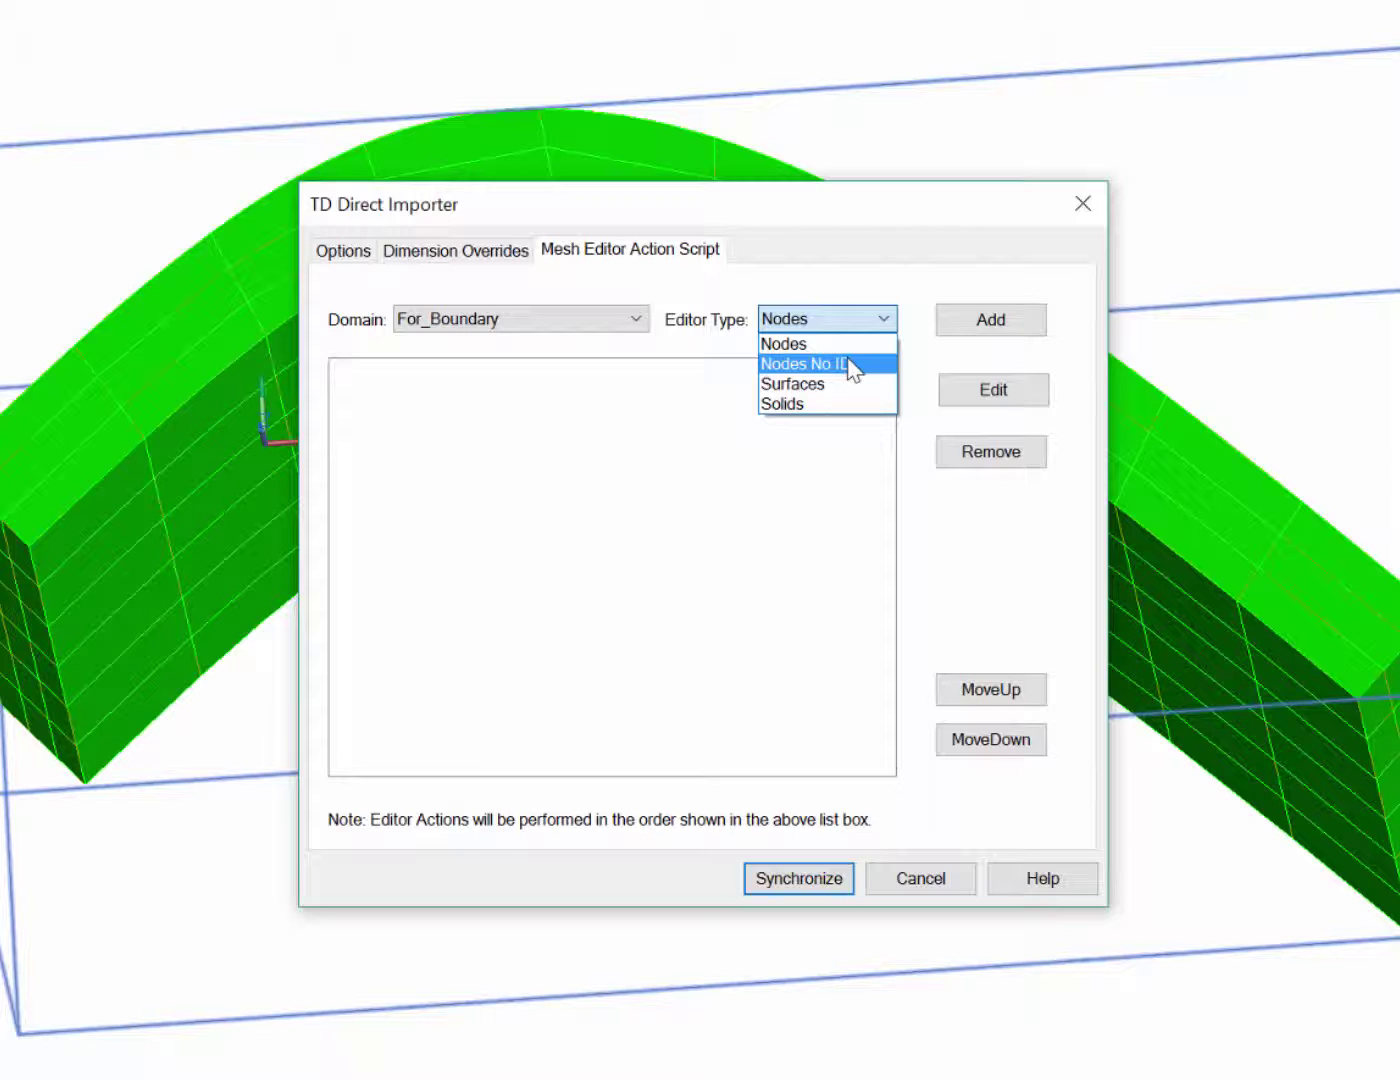
left_click(850, 367)
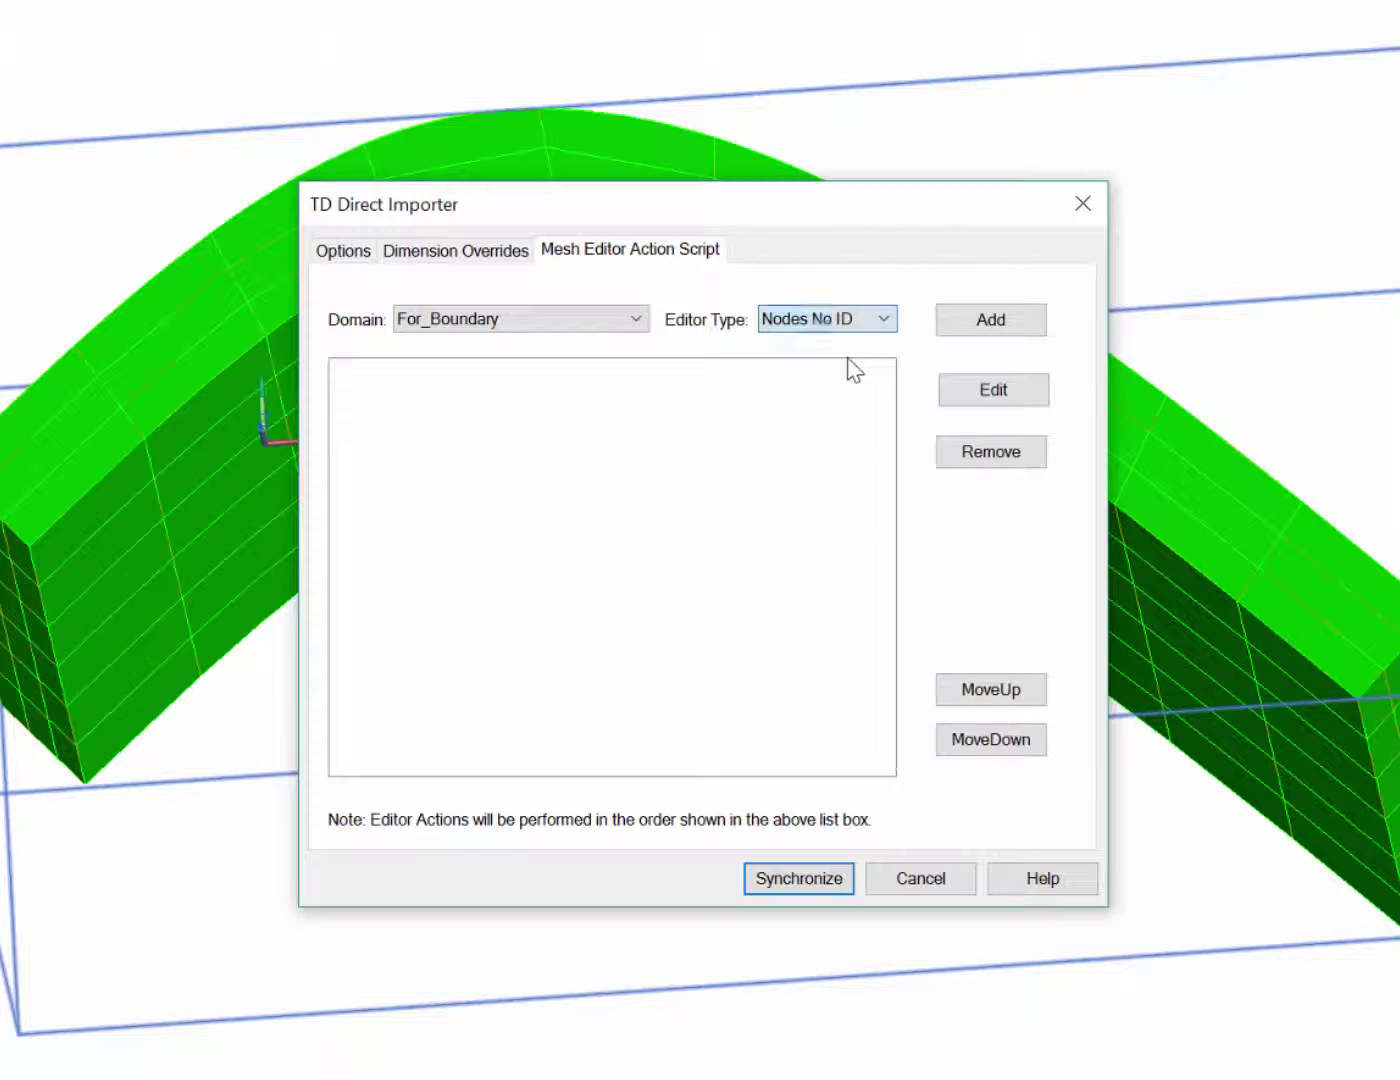
Step: Add a For_Boundary node action set to Boundary with element/surface calculation override
left_click(974, 330)
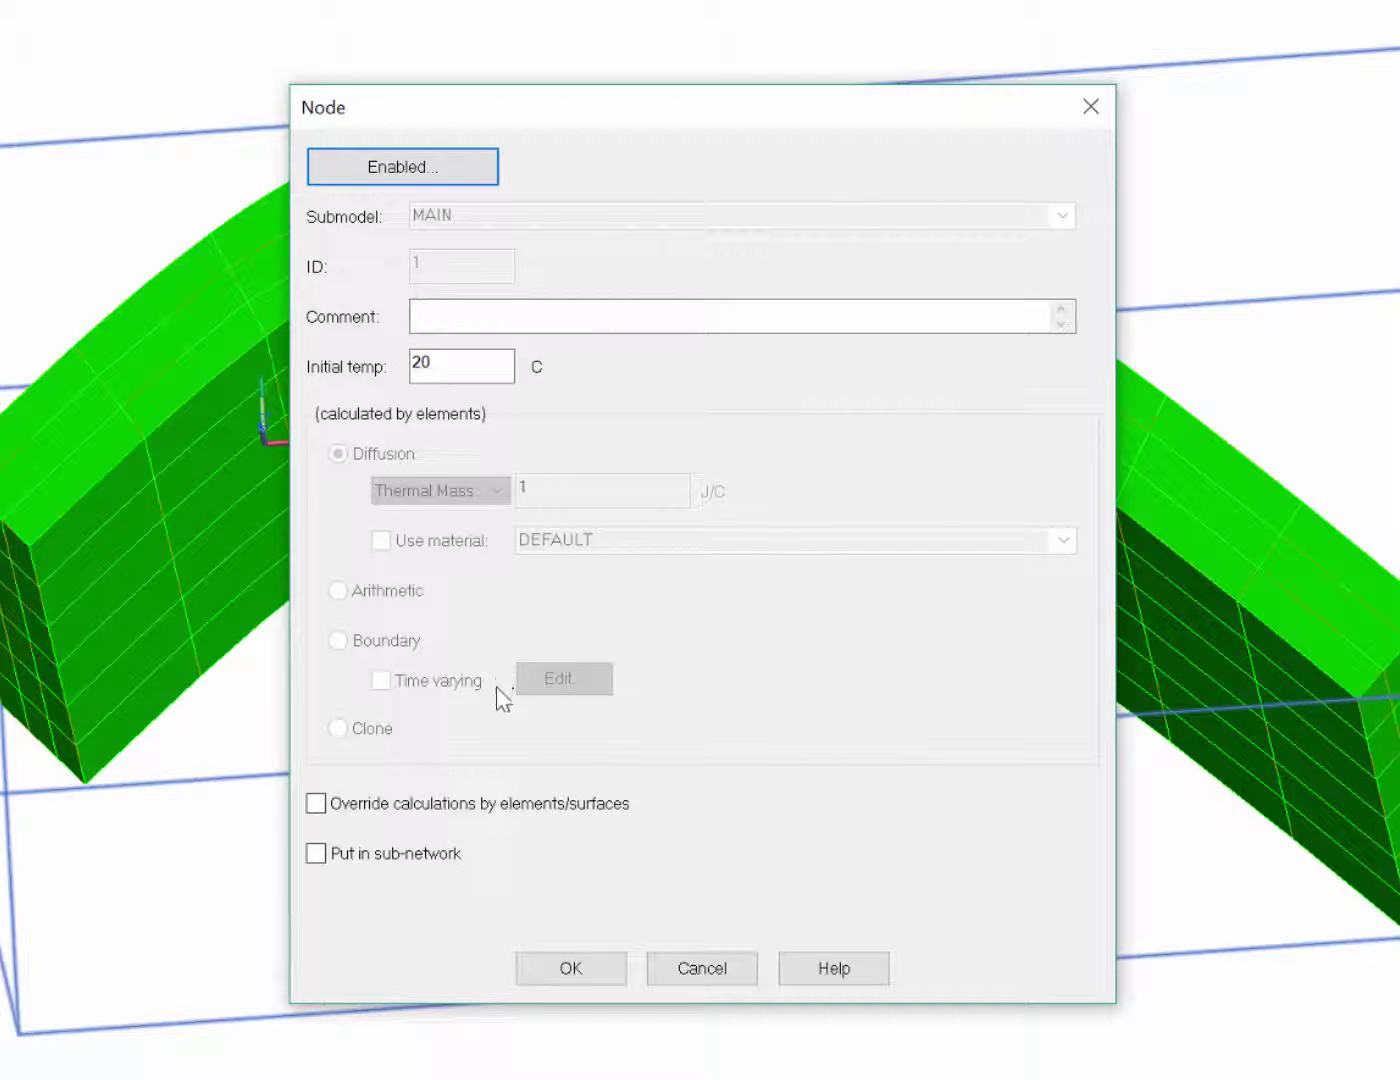
left_click(331, 805)
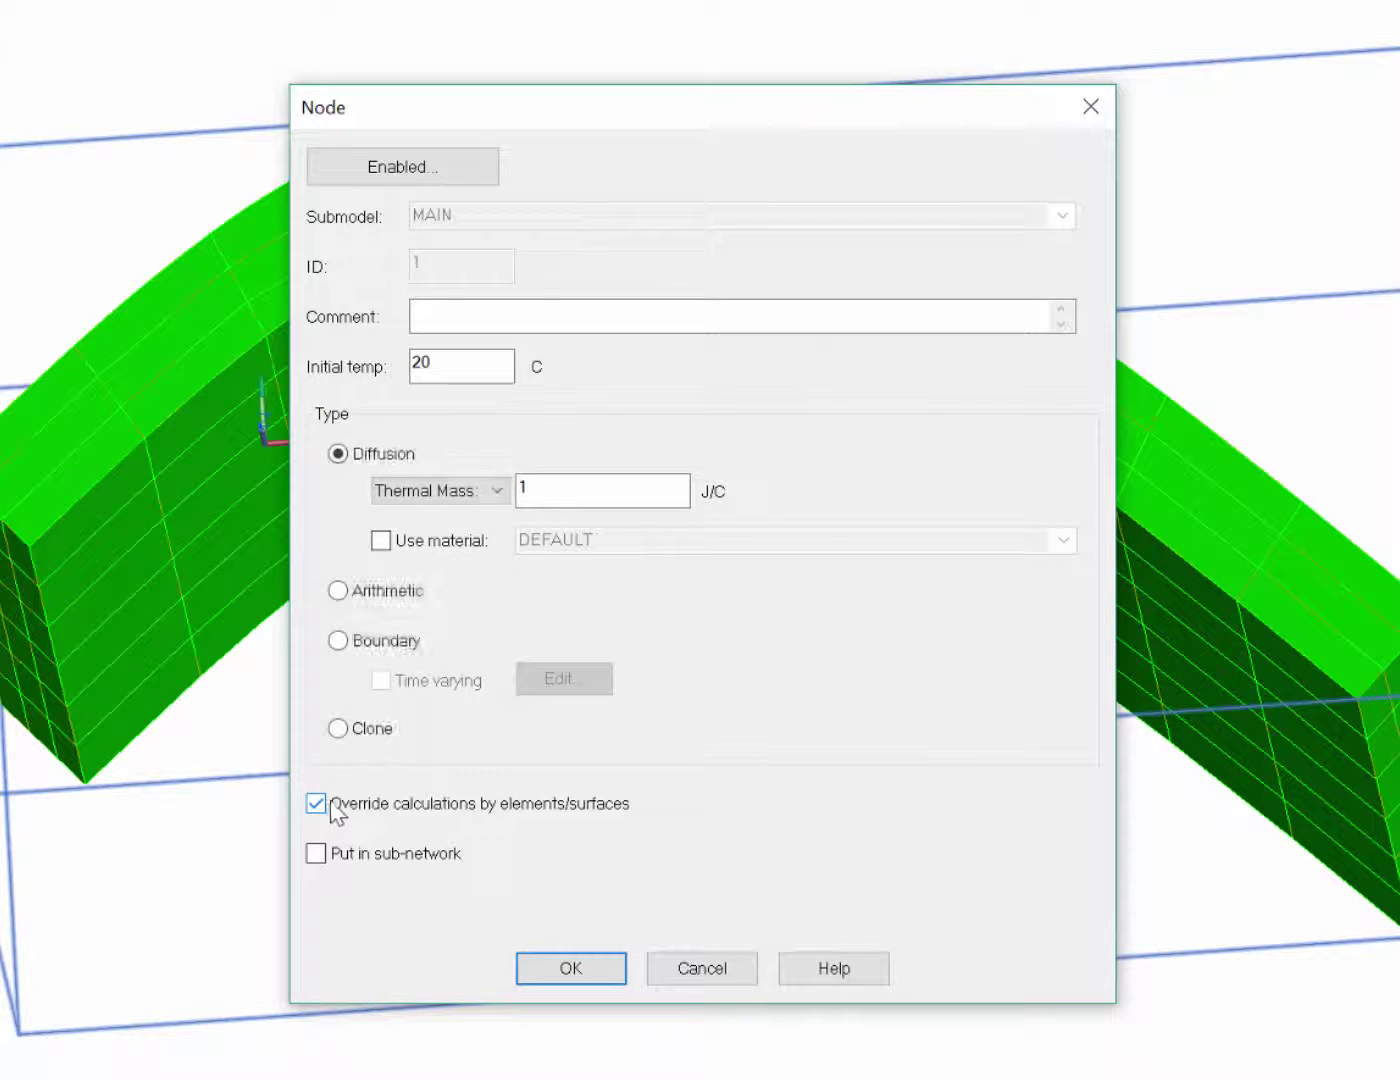
left_click(339, 642)
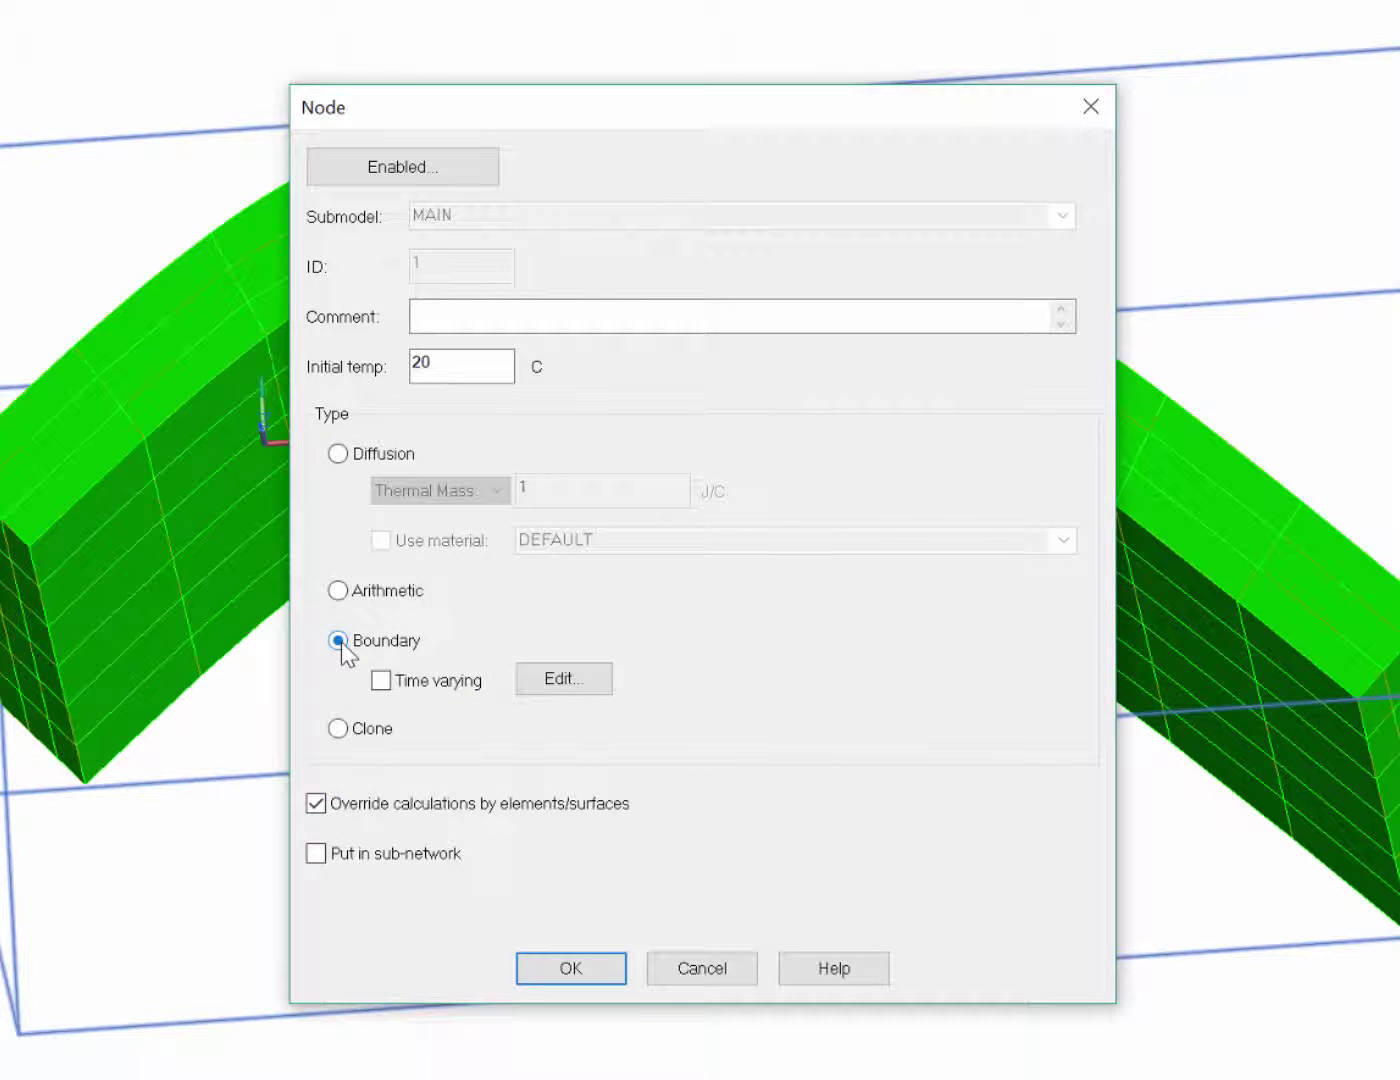
left_click(569, 967)
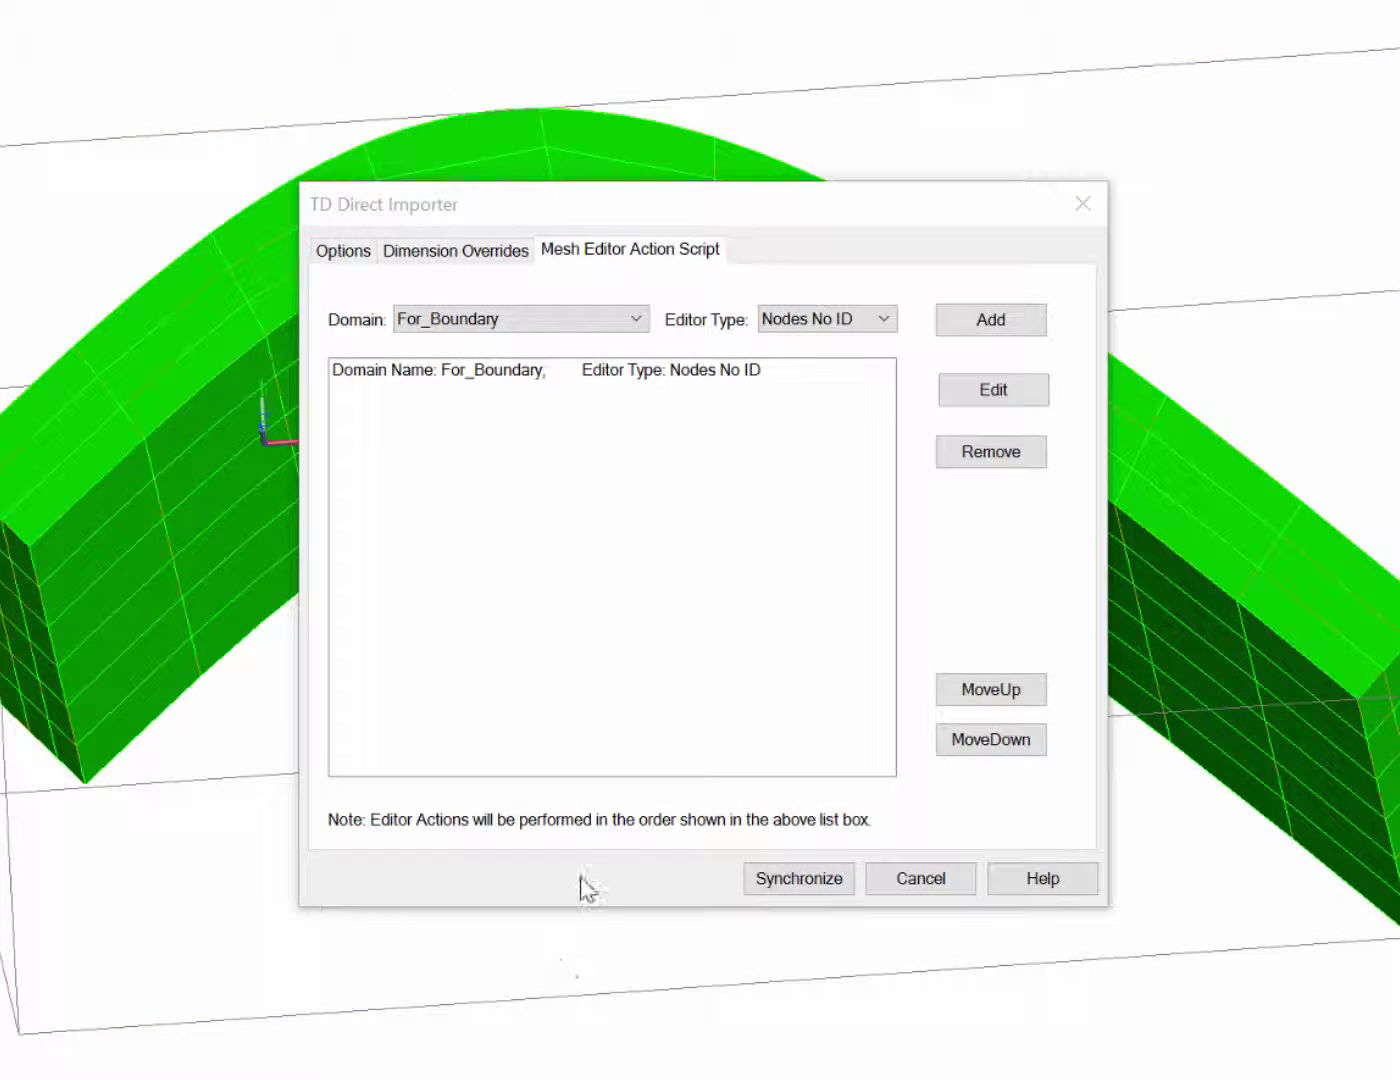
Step: Add a new action with Domain For_Recession and Editor Type Surfaces
left_click(635, 321)
left_click(542, 368)
left_click(884, 320)
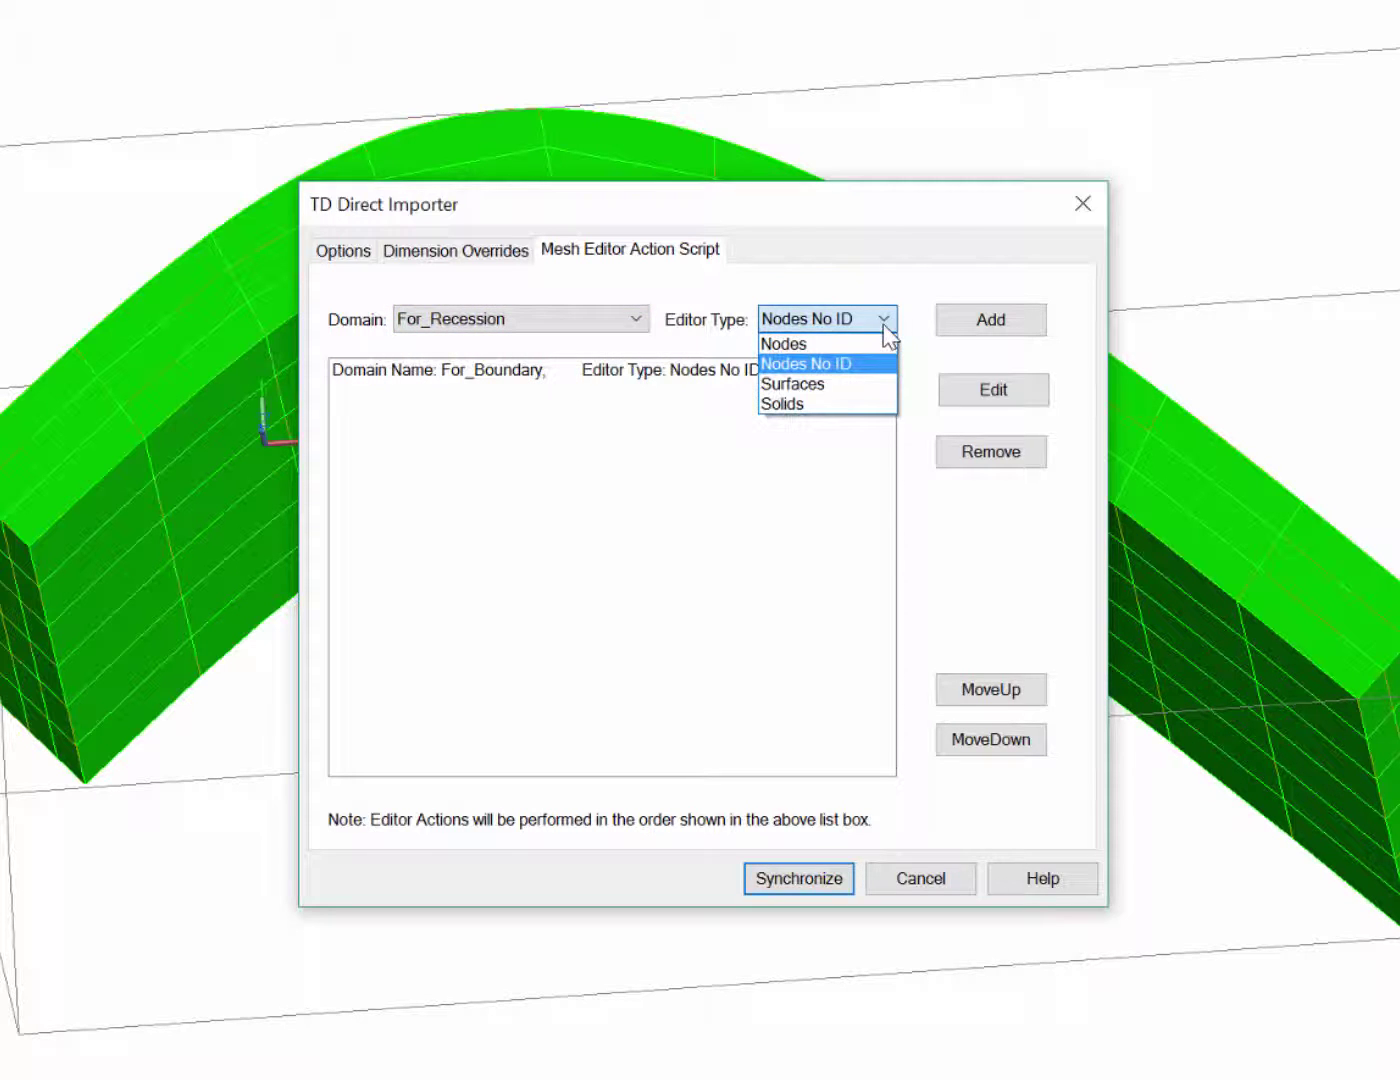
left_click(836, 384)
left_click(987, 322)
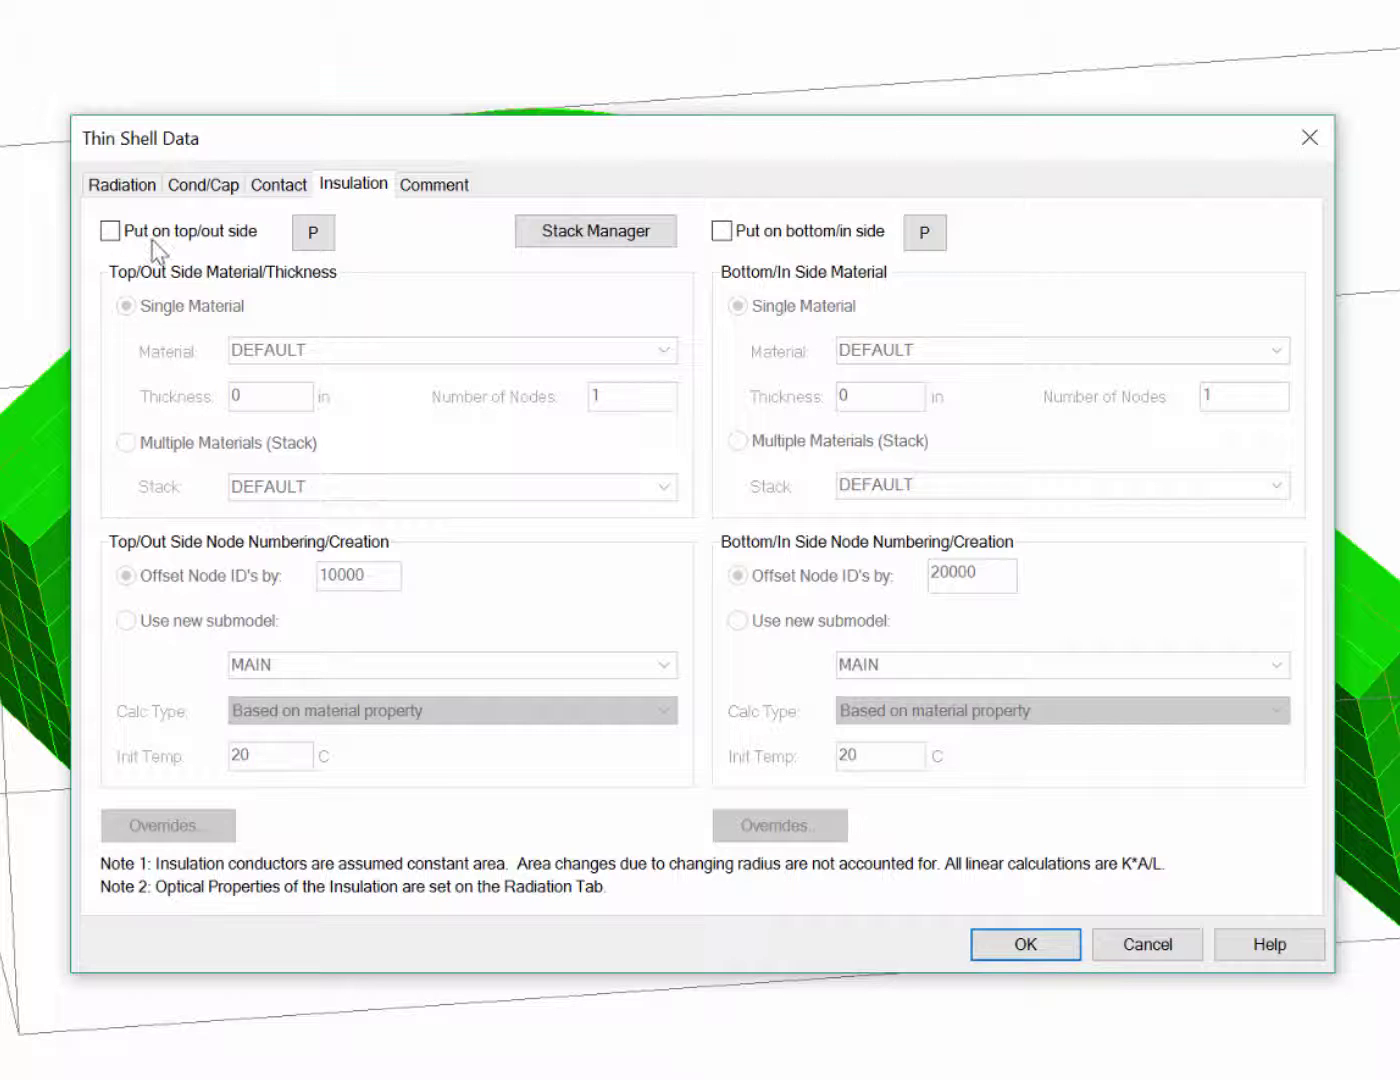
Step: Set top/out side insulation to Teflon, thickness 0.5, with 20 nodes
left_click(110, 232)
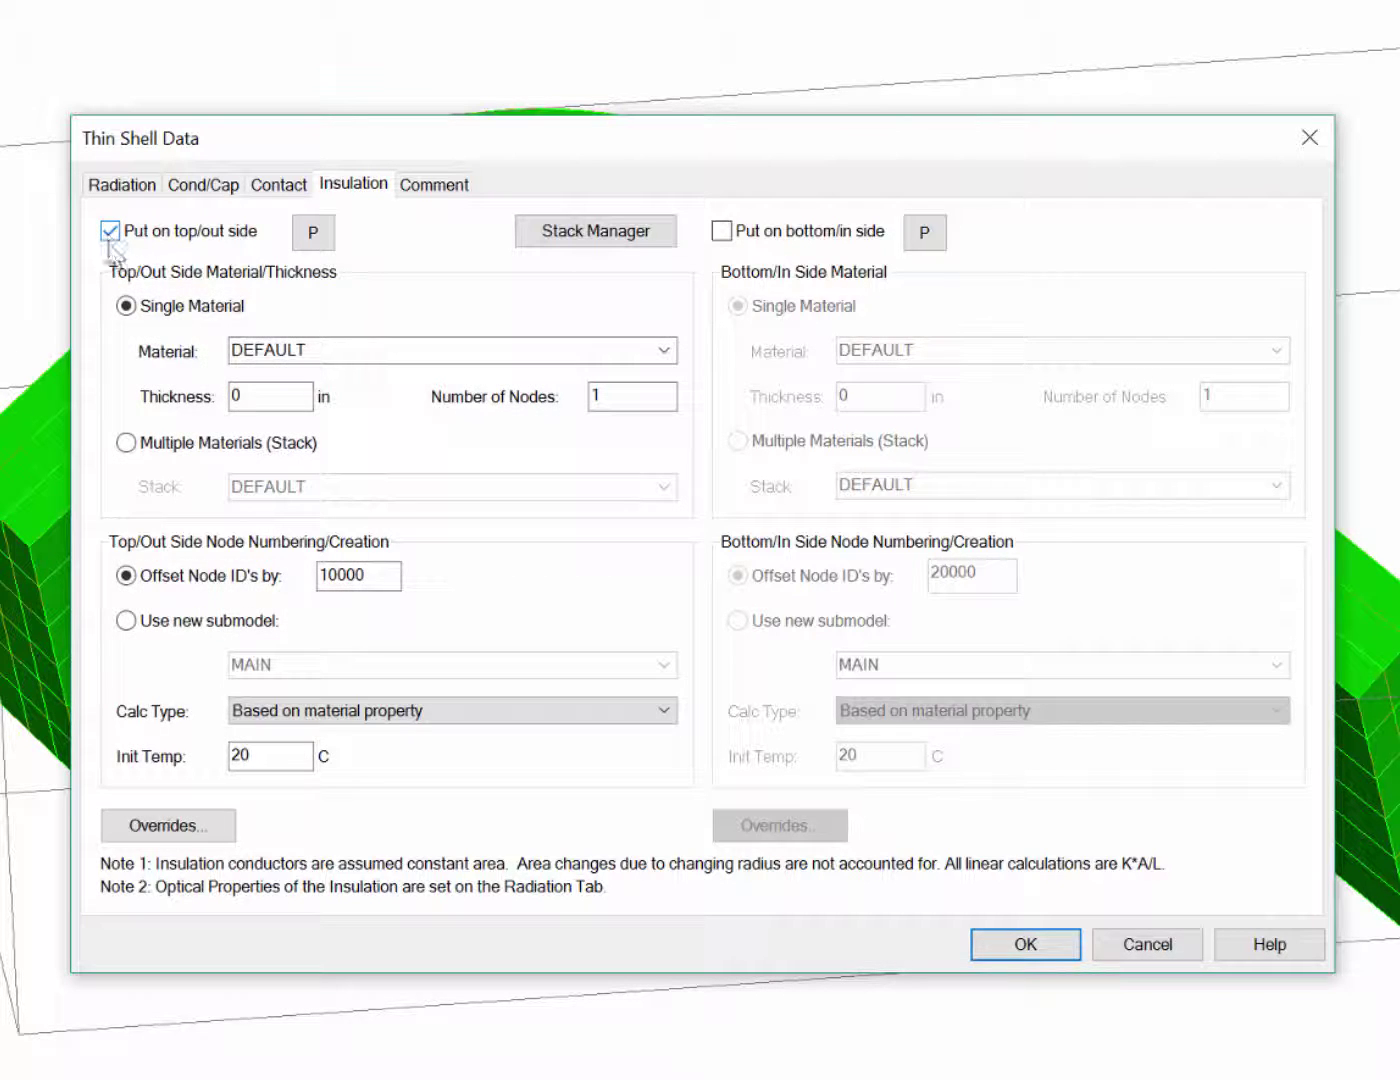
left_click(663, 354)
left_click(285, 416)
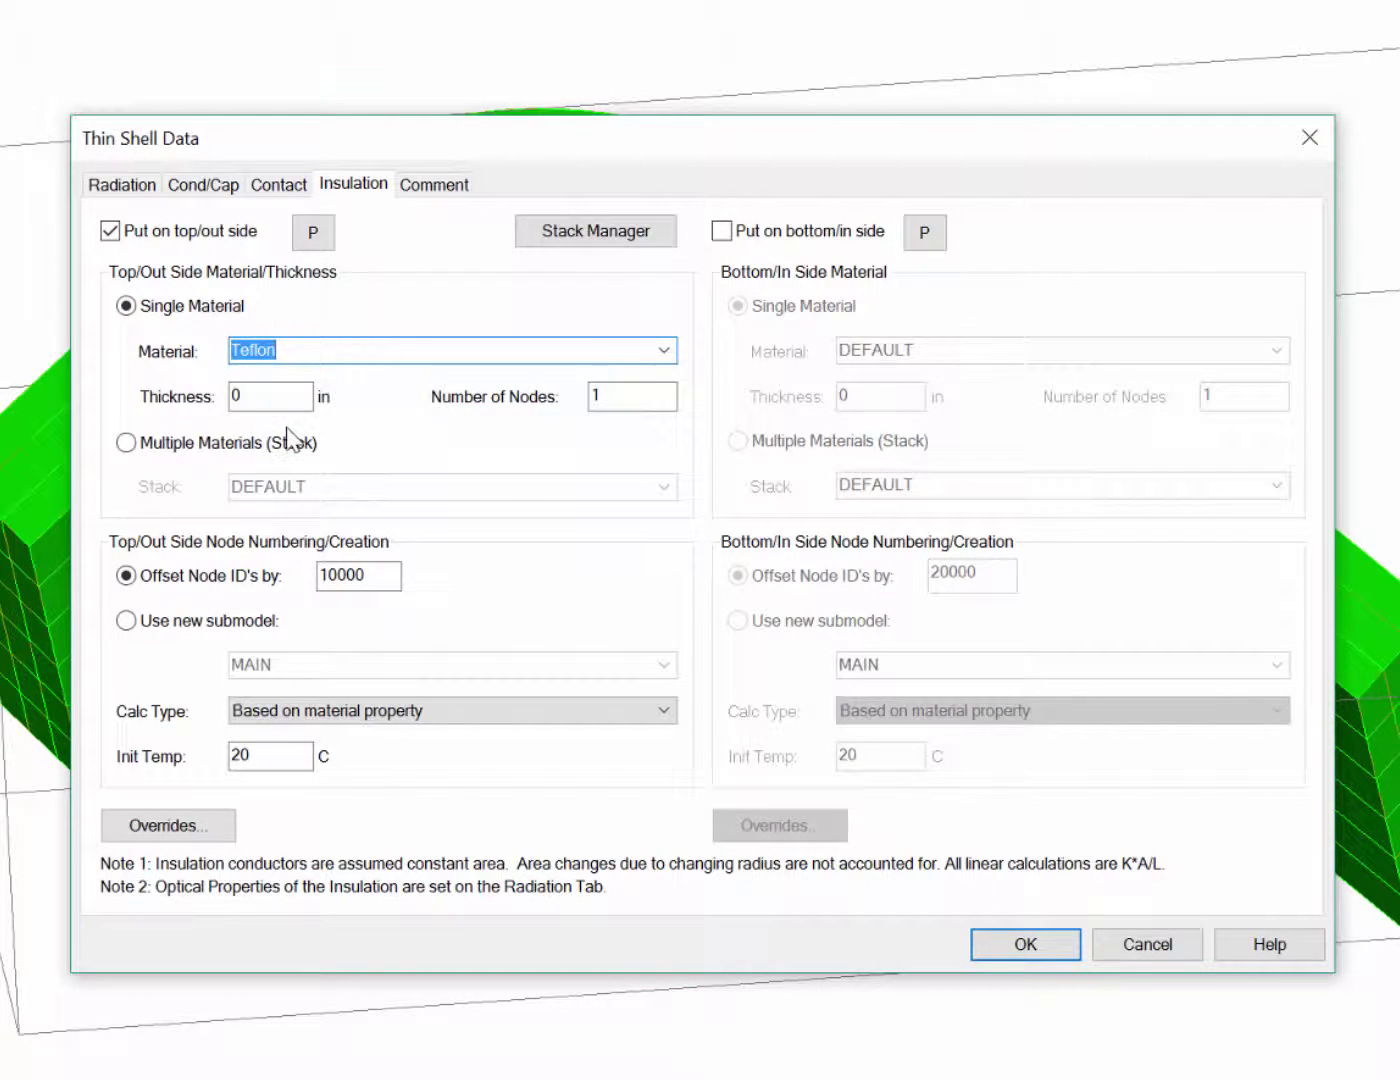
key("Tab")
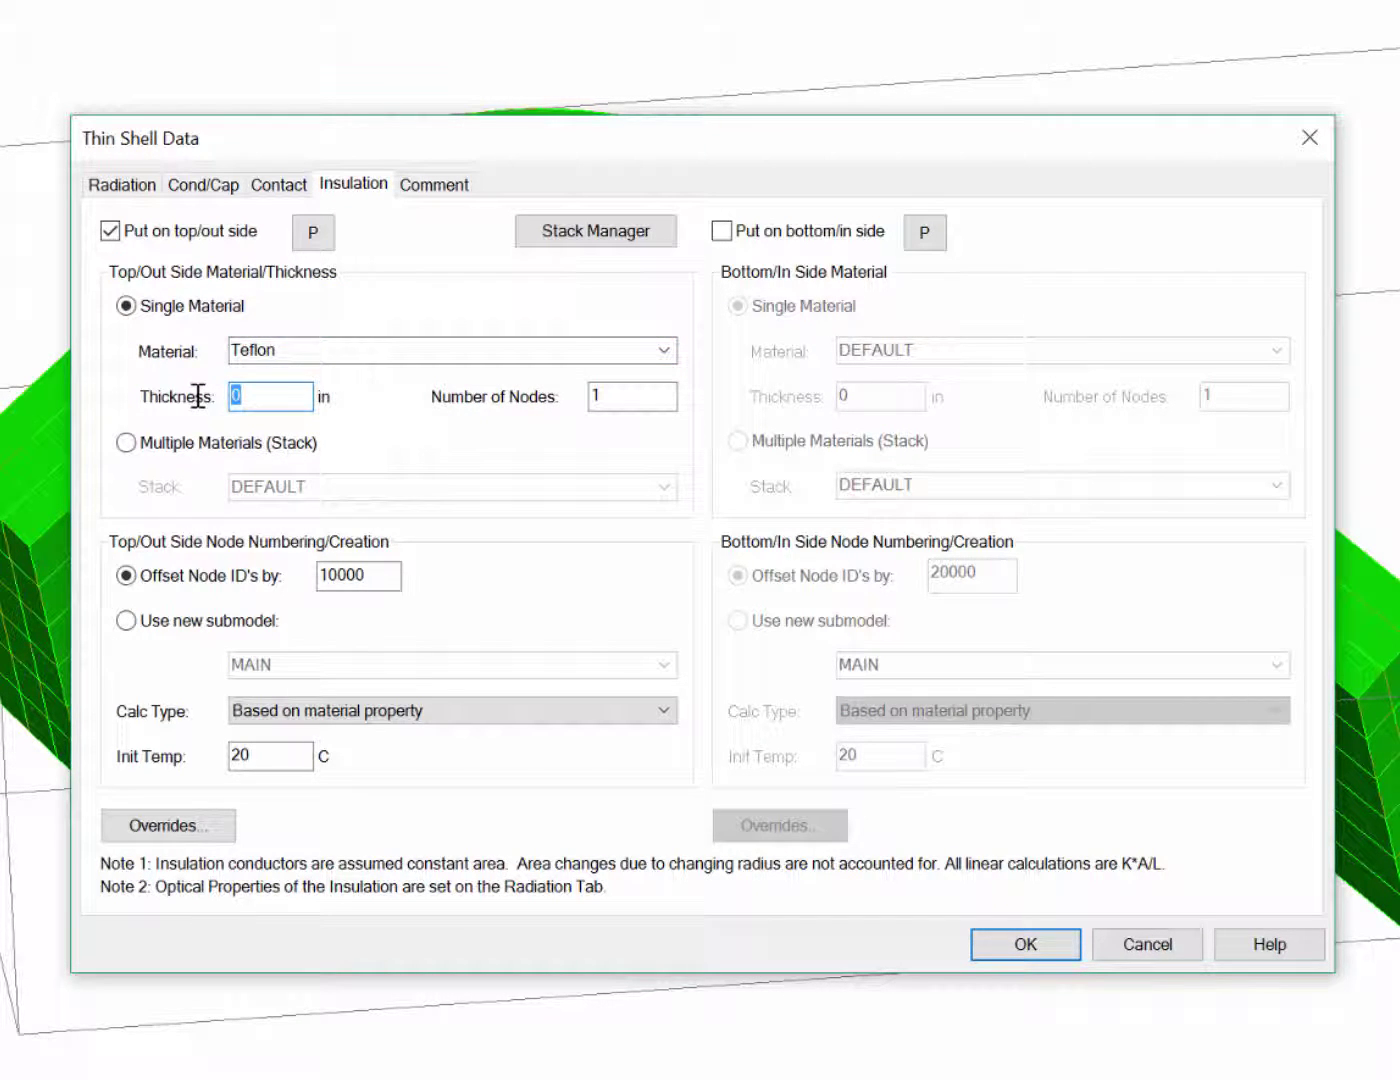
type(".5")
key("Tab")
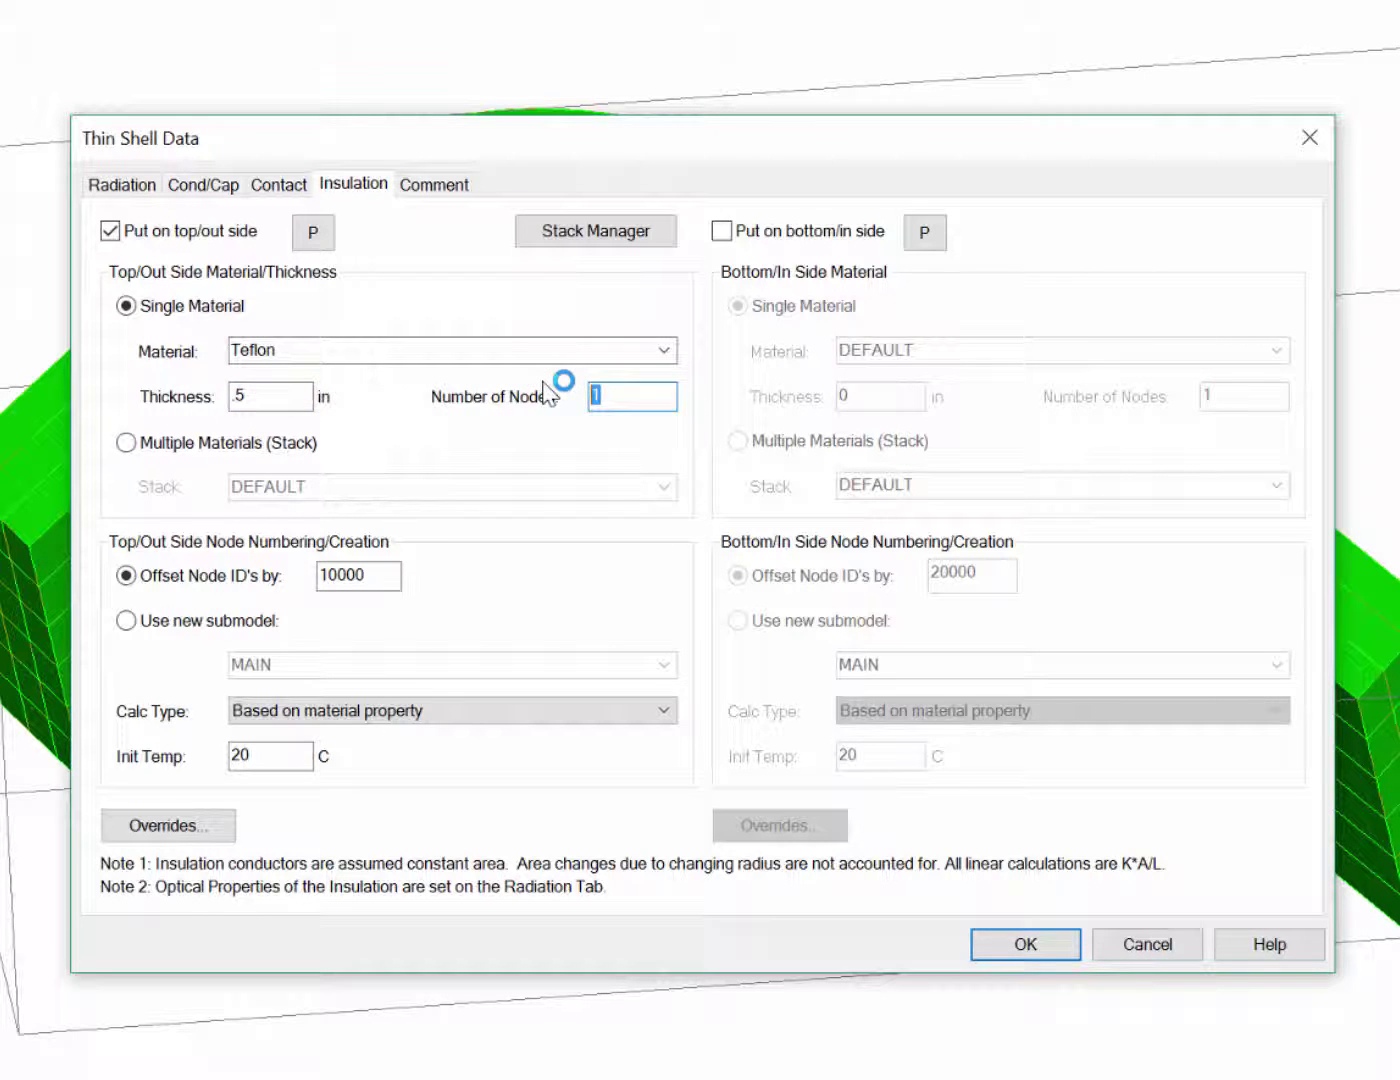
type("20")
Step: Confirm the insulation settings and synchronize the action script onto the arch mesh
left_click(1003, 948)
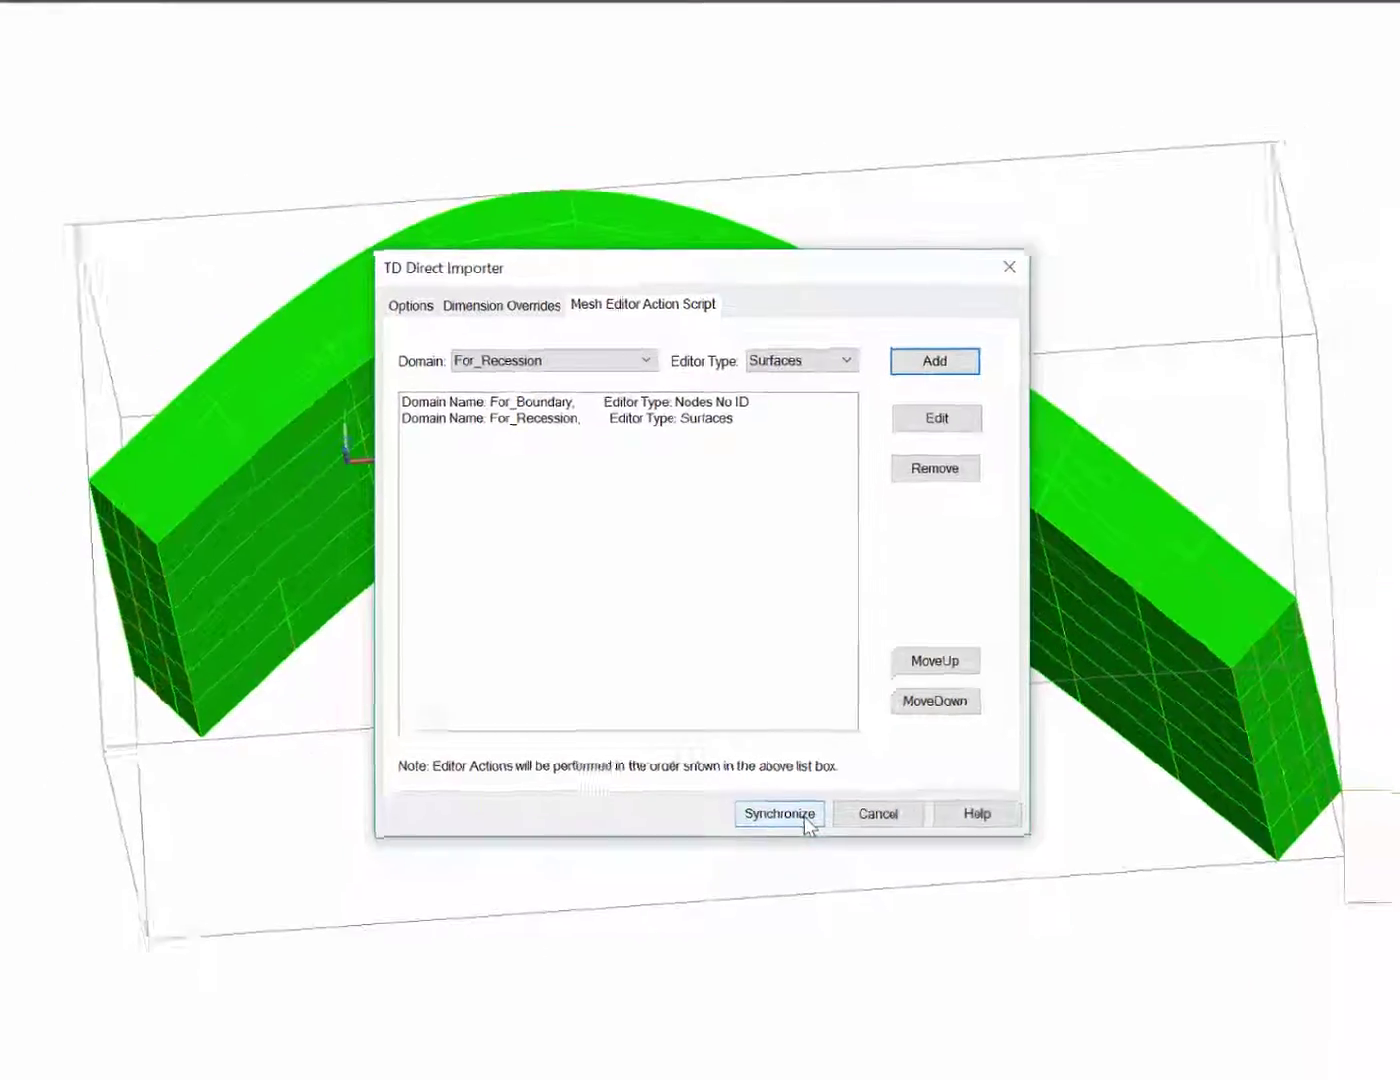
left_click(836, 889)
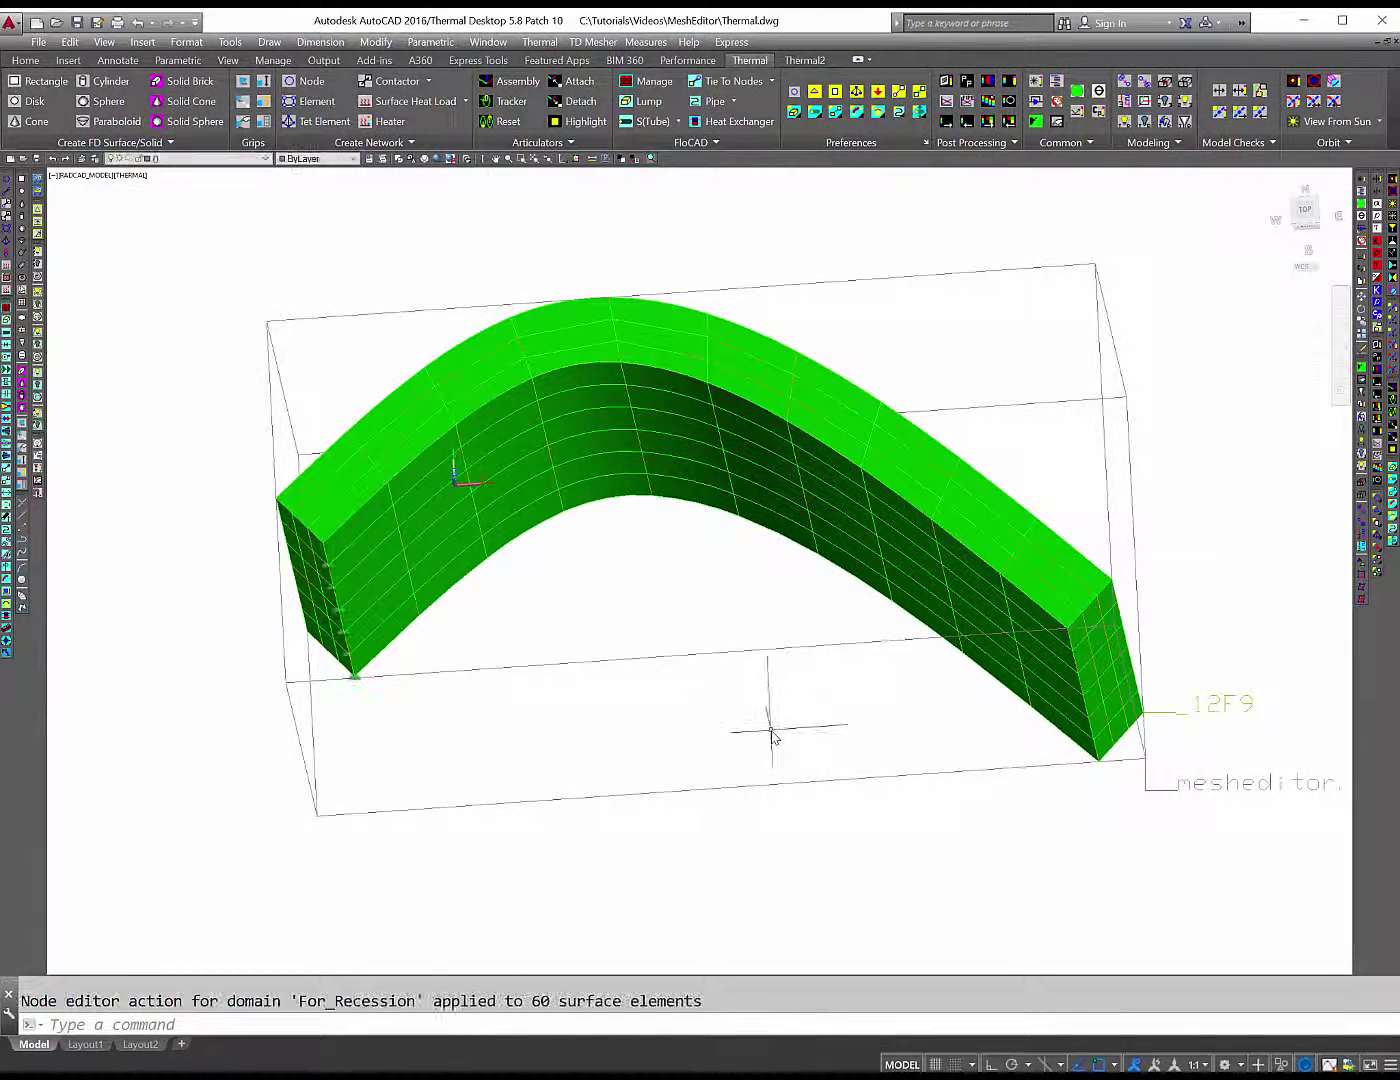
middle_click_drag(534, 575, 542, 469, "shift")
scroll(435, 548, "up", 5)
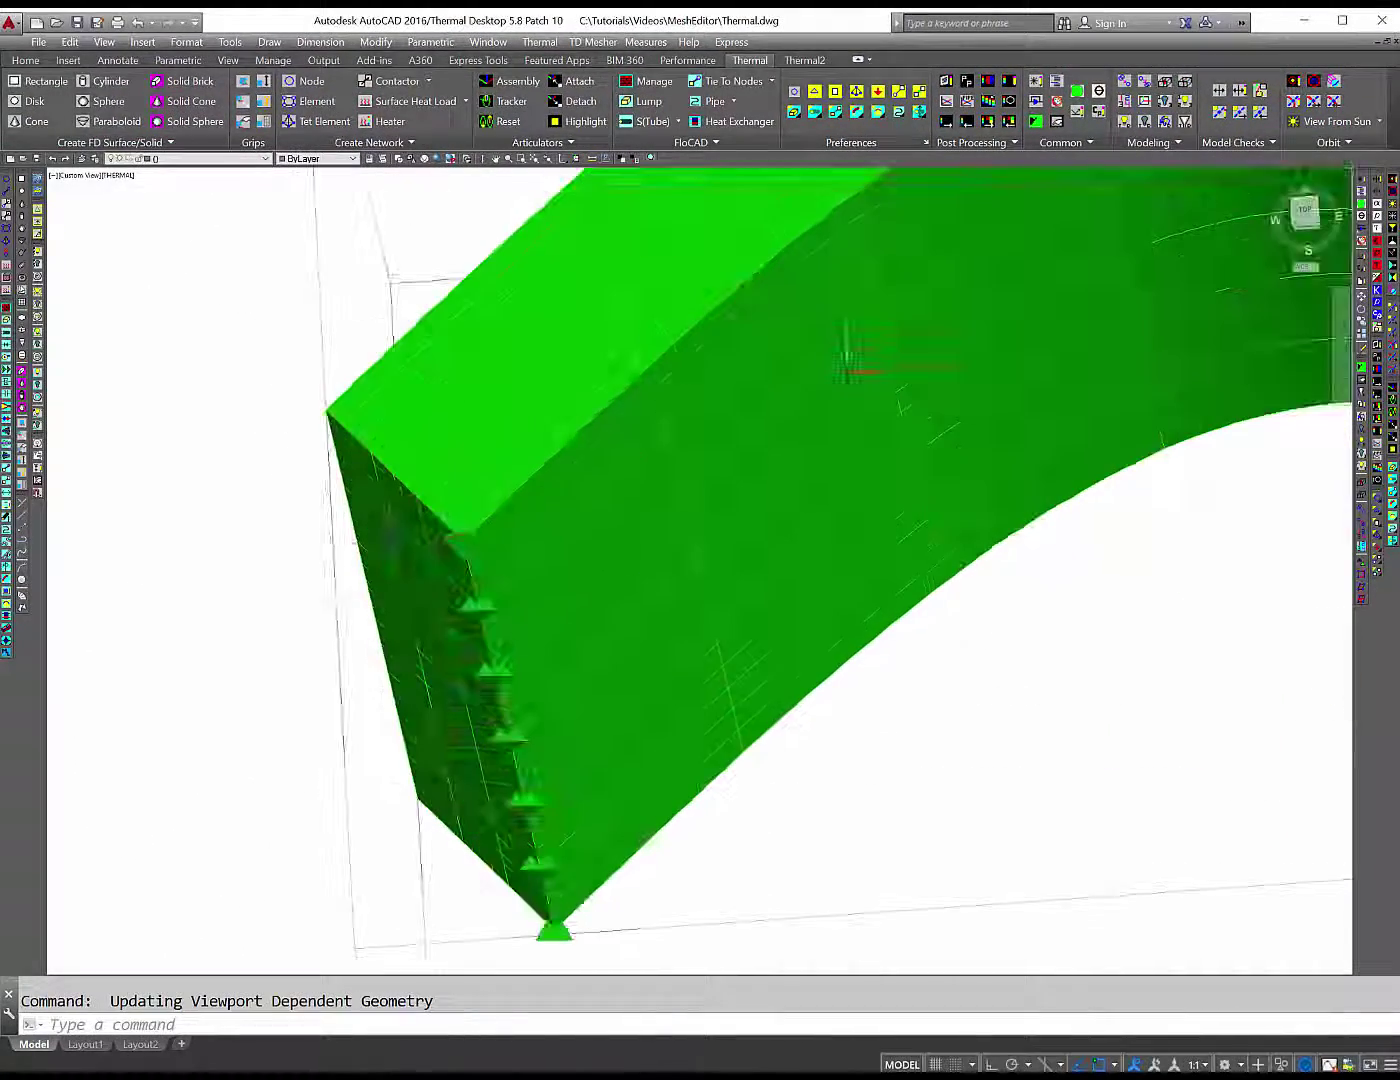
scroll(436, 550, "down", 3)
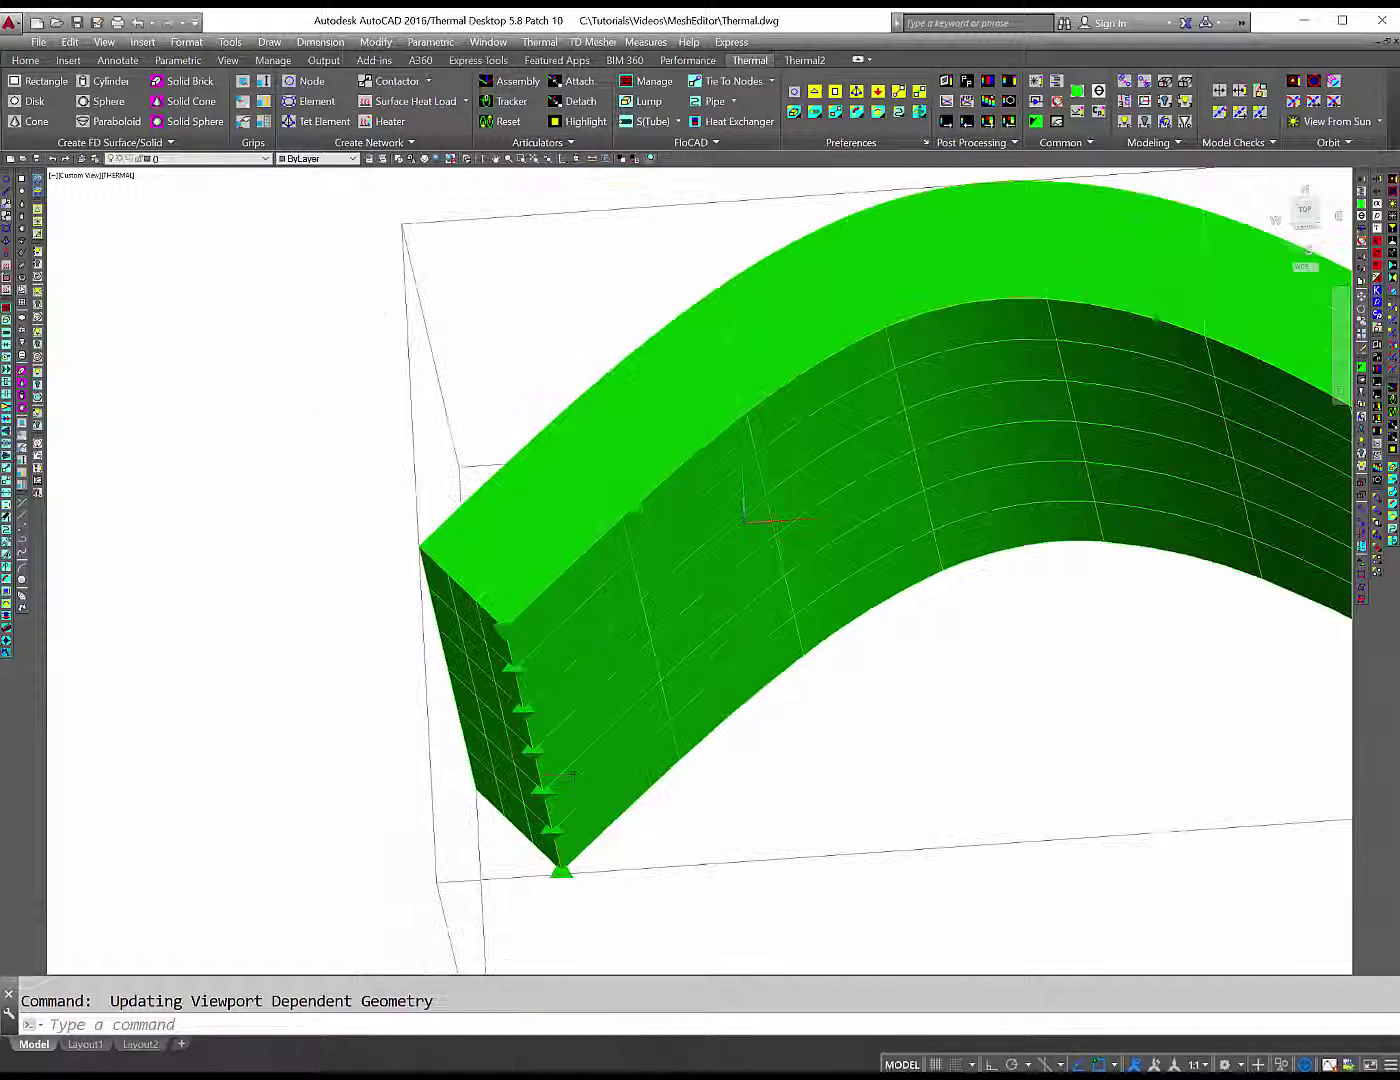
Step: Orbit the arch and view a top surface element's Insulation settings in Thin Shell Data
left_click(521, 157)
left_click_drag(601, 379, 729, 462)
key("Escape")
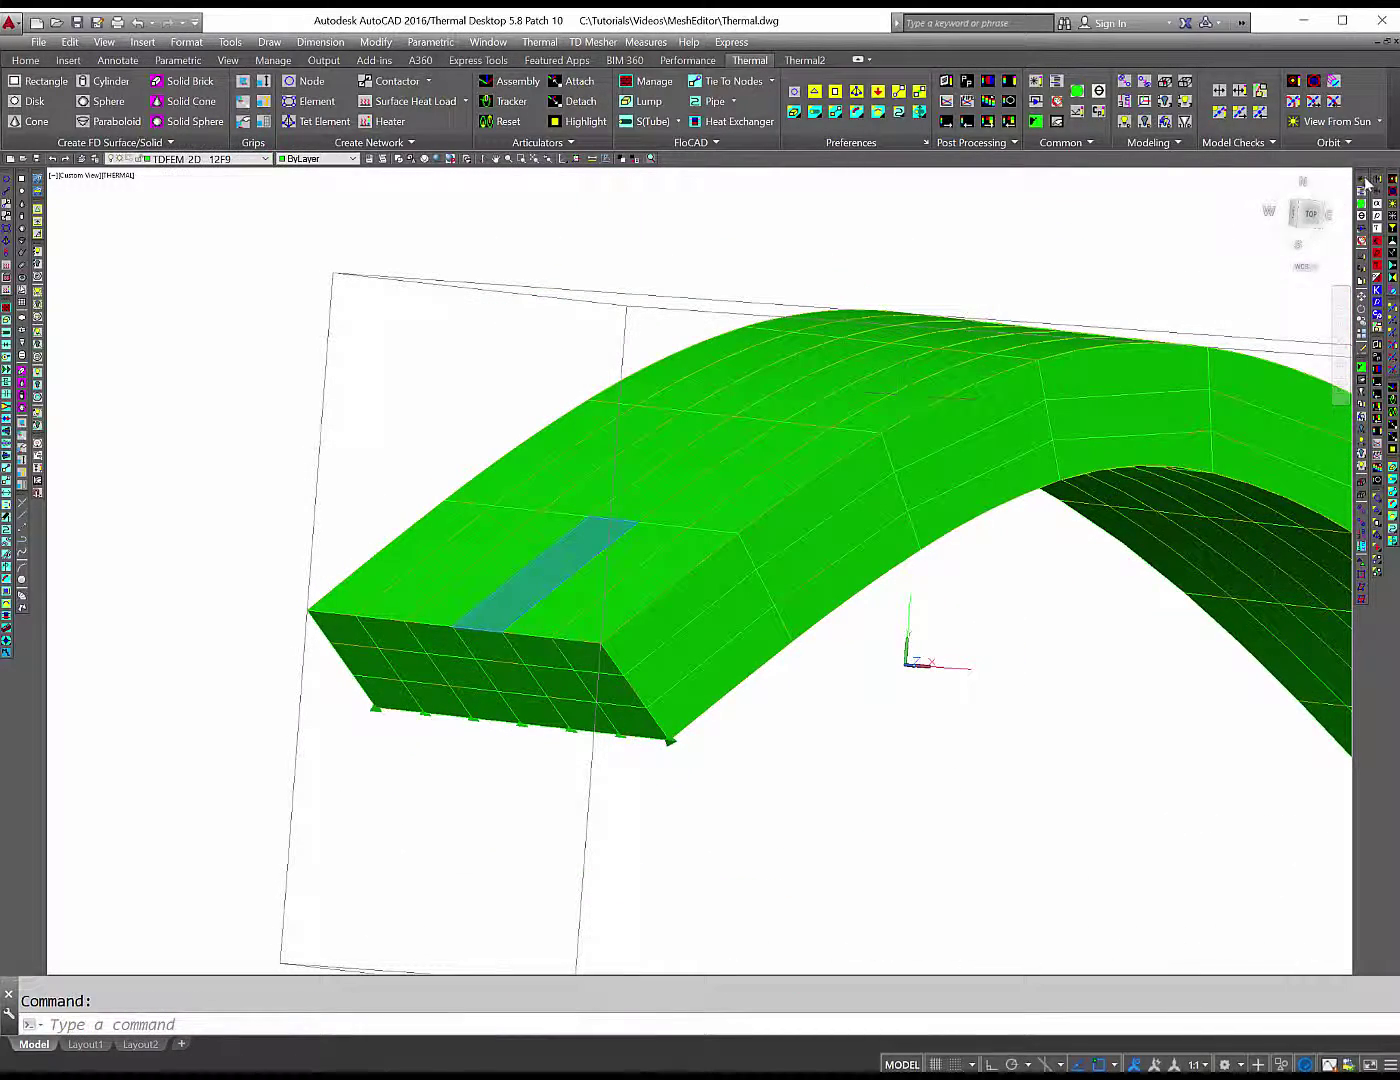
double_click(527, 578)
left_click(469, 345)
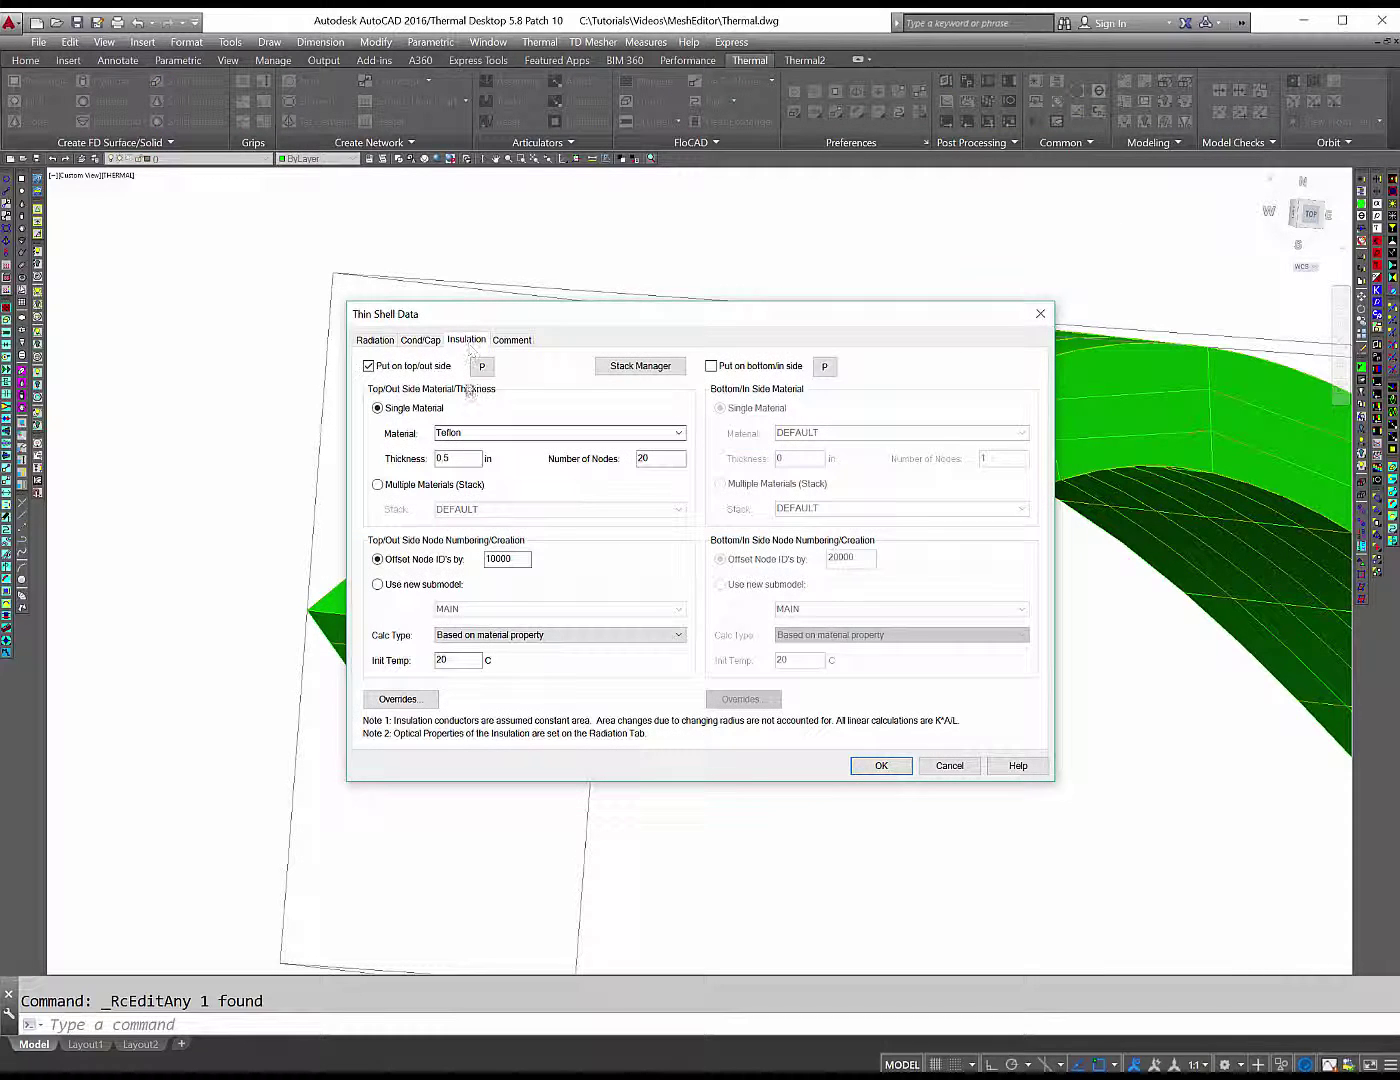